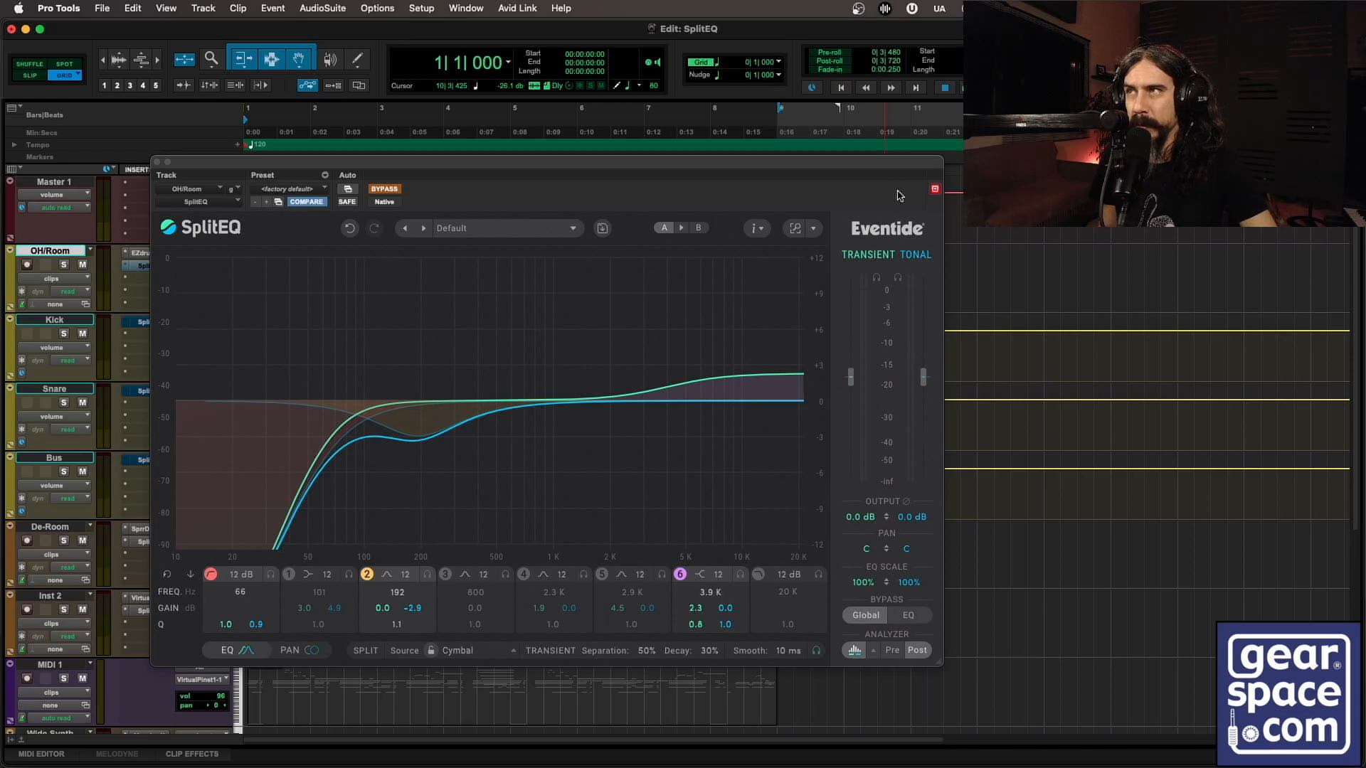
Start playback and activate the bypassed SplitEQ on the OH/Room, Kick, Snare and Bus tracks one after another.
key("space")
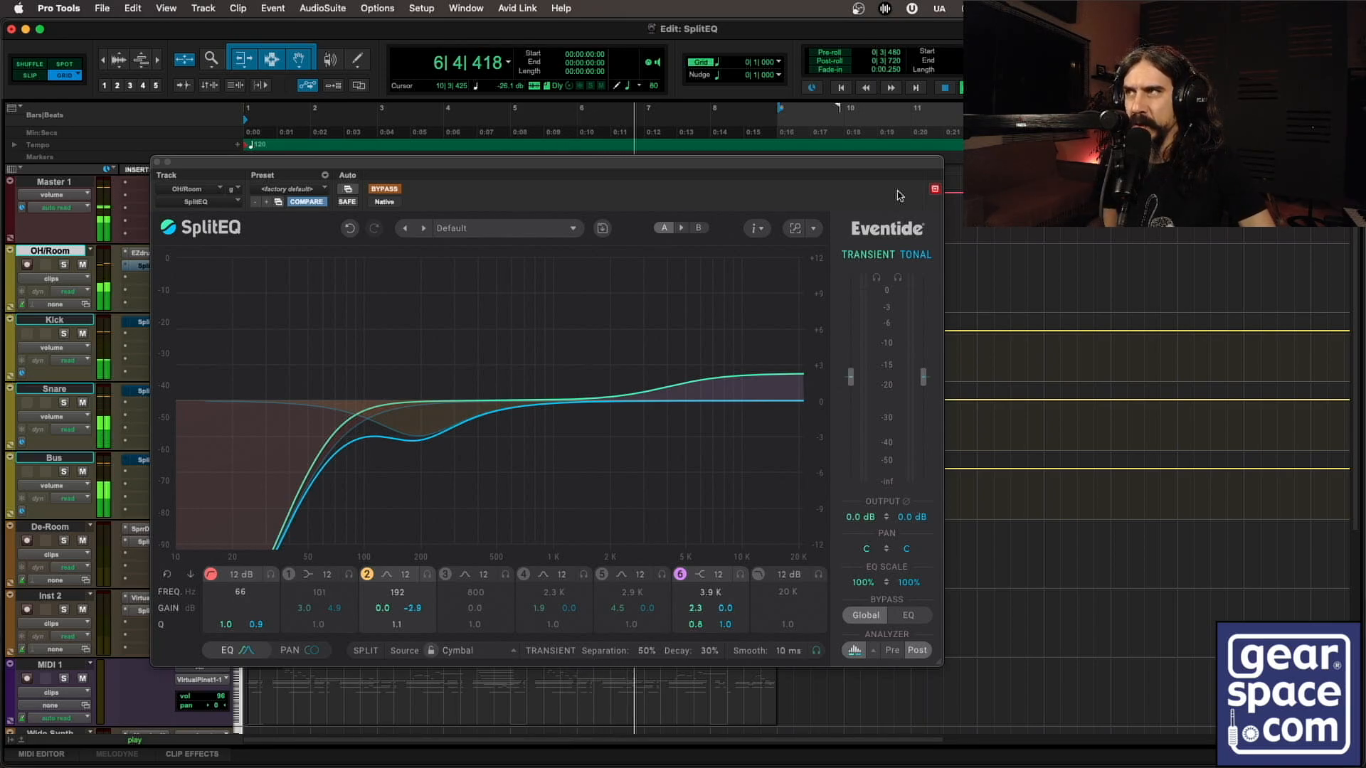
left_click(142, 266, "super")
left_click(143, 323, "super")
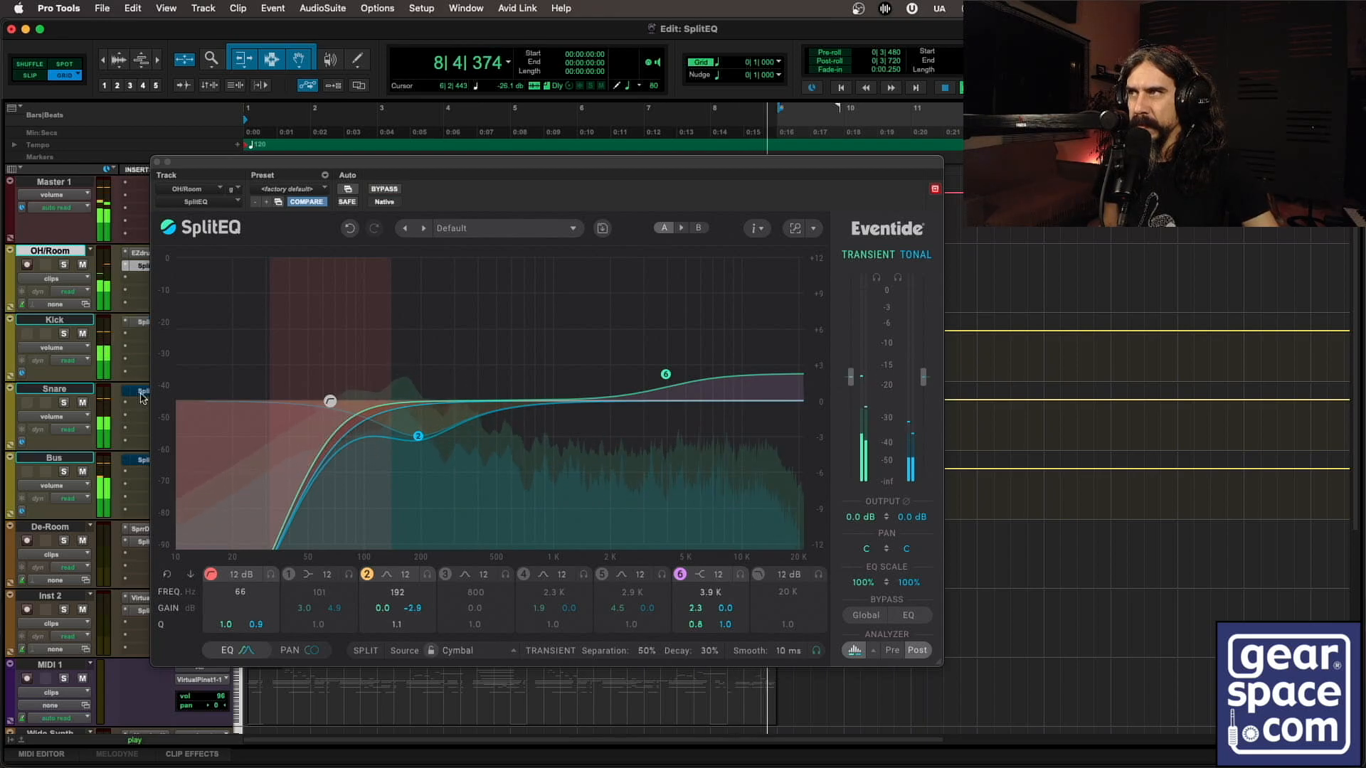
left_click(142, 391, "super")
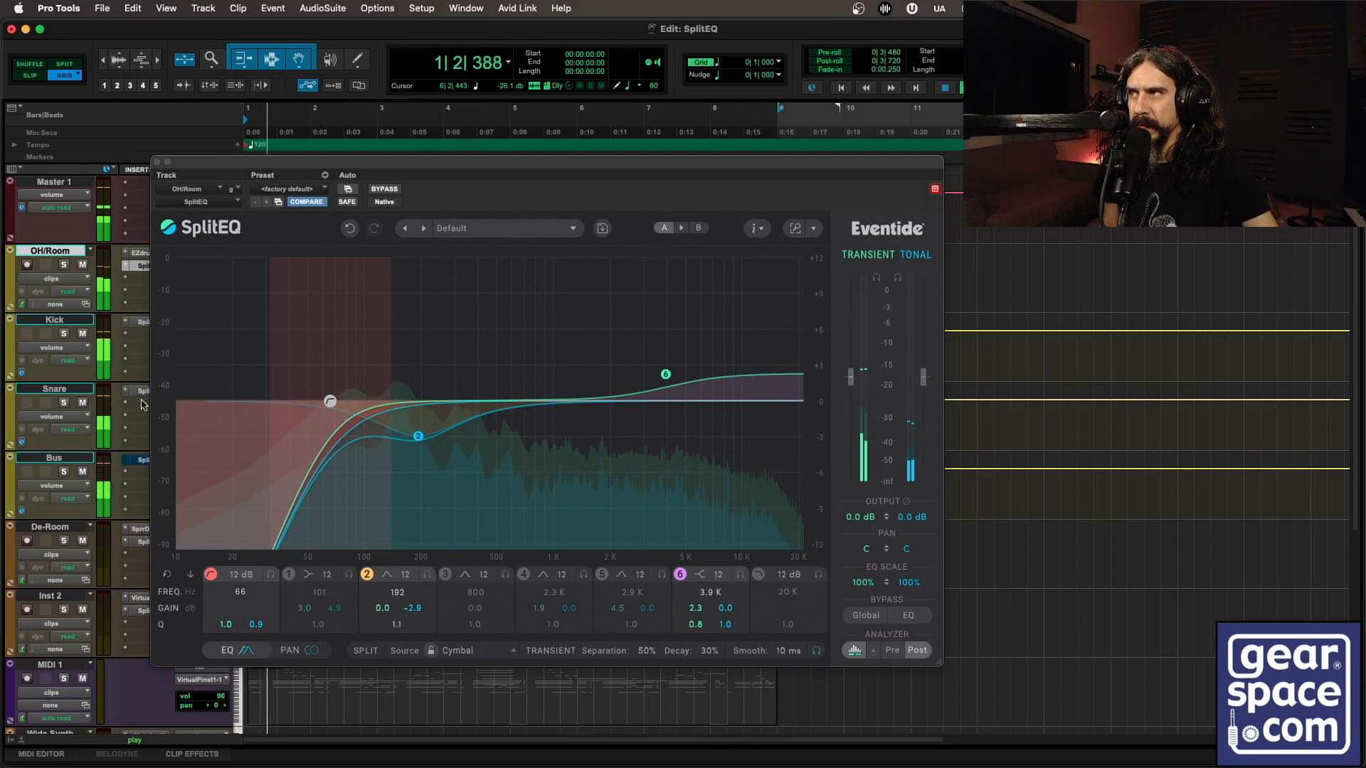
left_click(145, 463, "super")
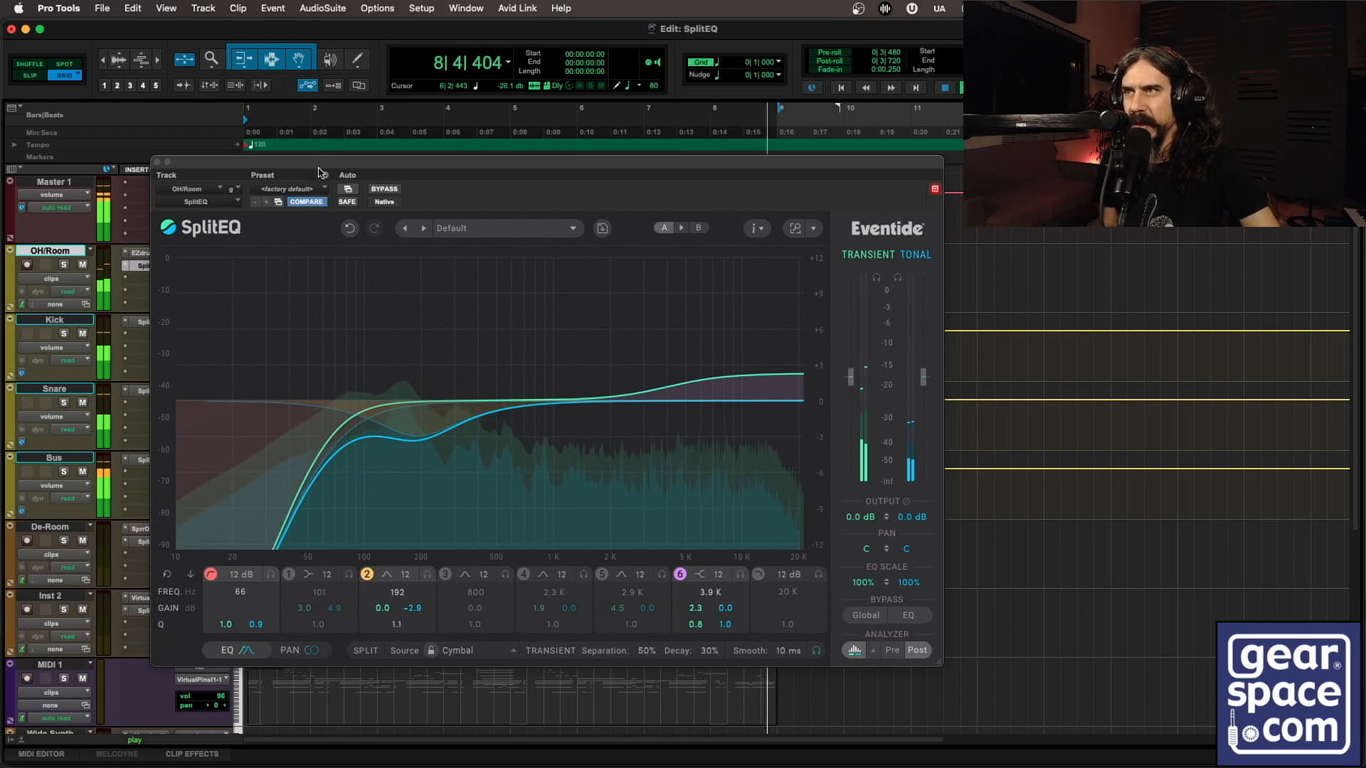
Compare the drum mix with the OH/Room track's SplitEQ bypassed and active, and stop playback.
left_click(64, 266)
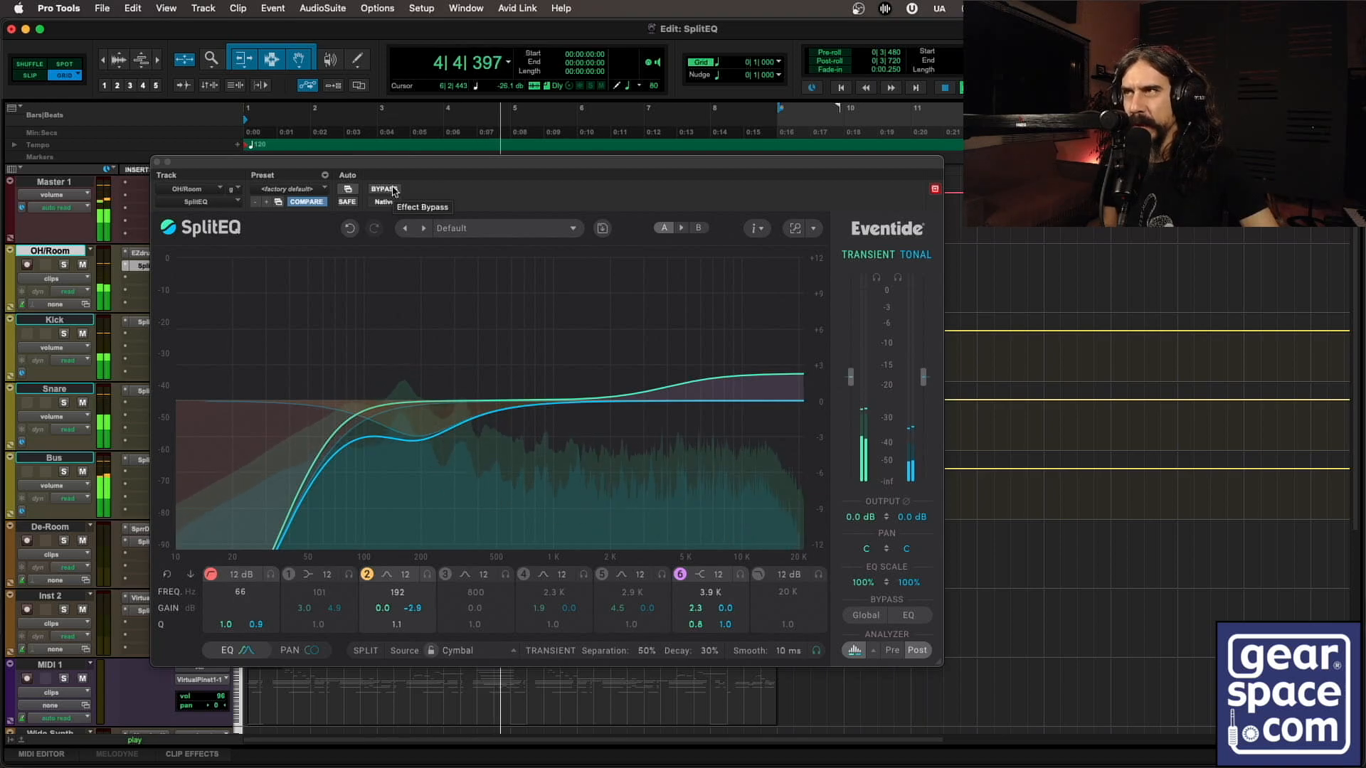
left_click(393, 189)
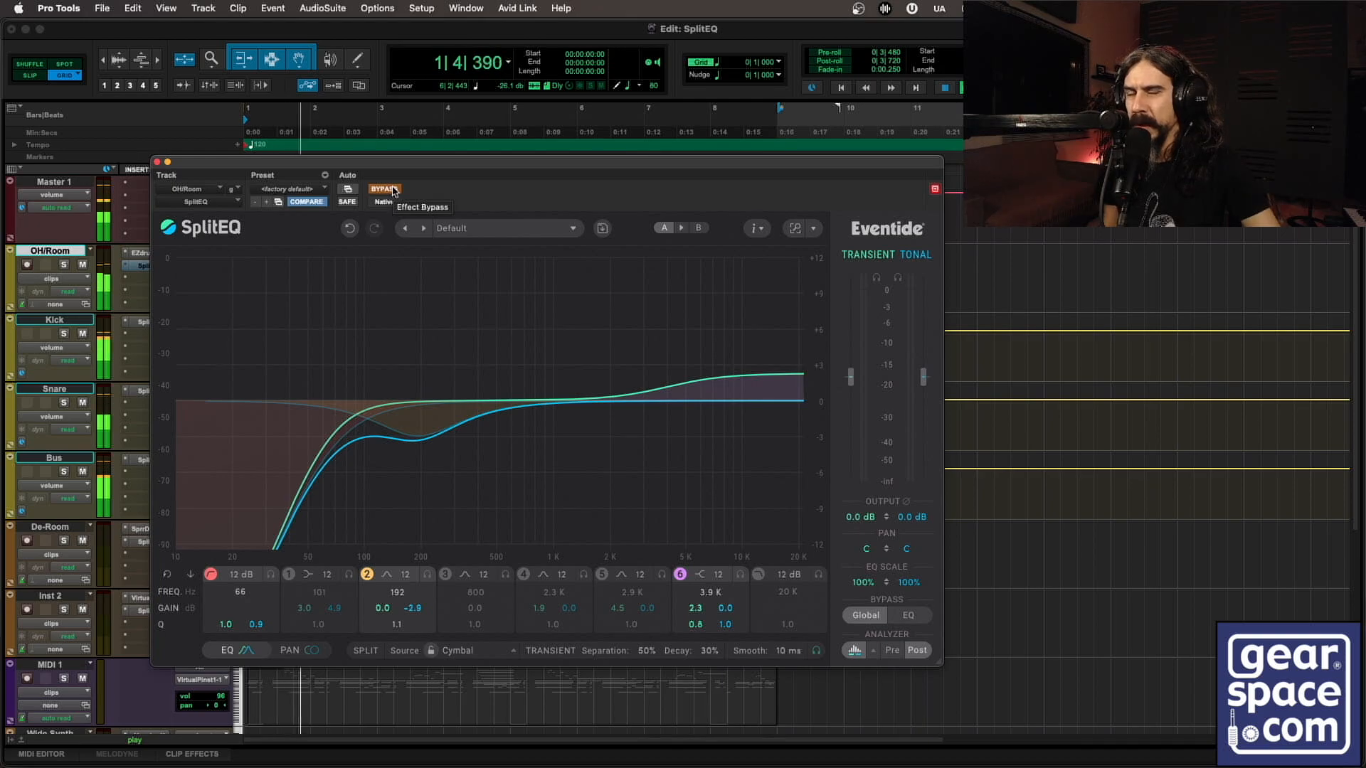
left_click(385, 188)
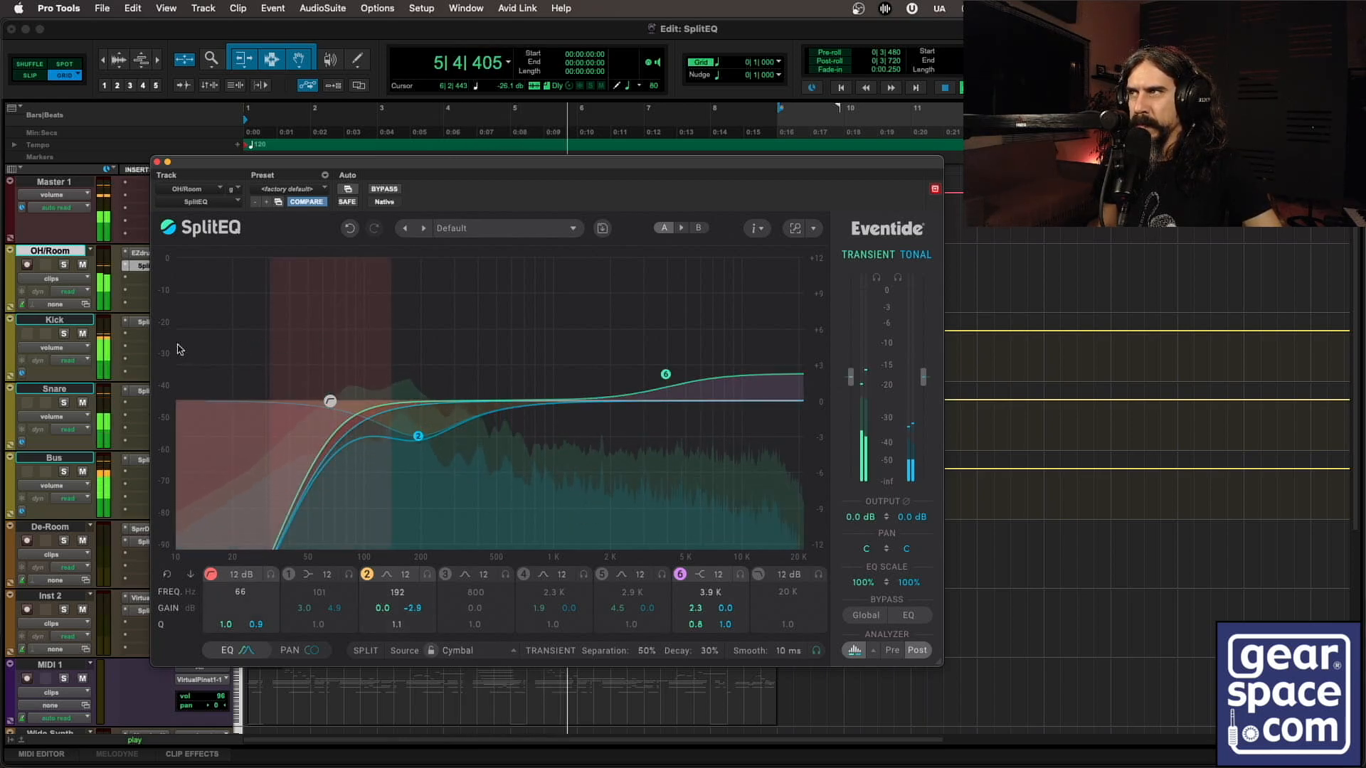
key("space")
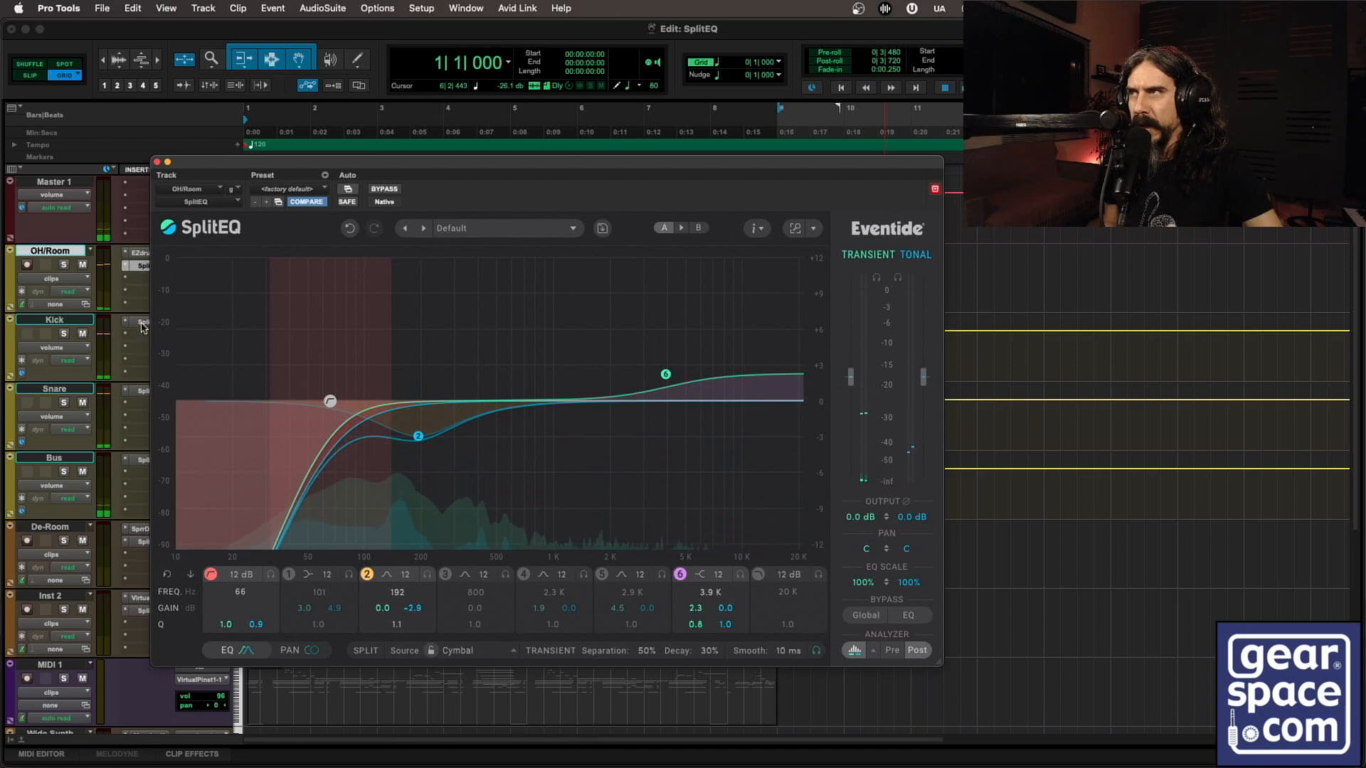
Open the SplitEQ on the Kick track and set its theme to Dark.
left_click(142, 324)
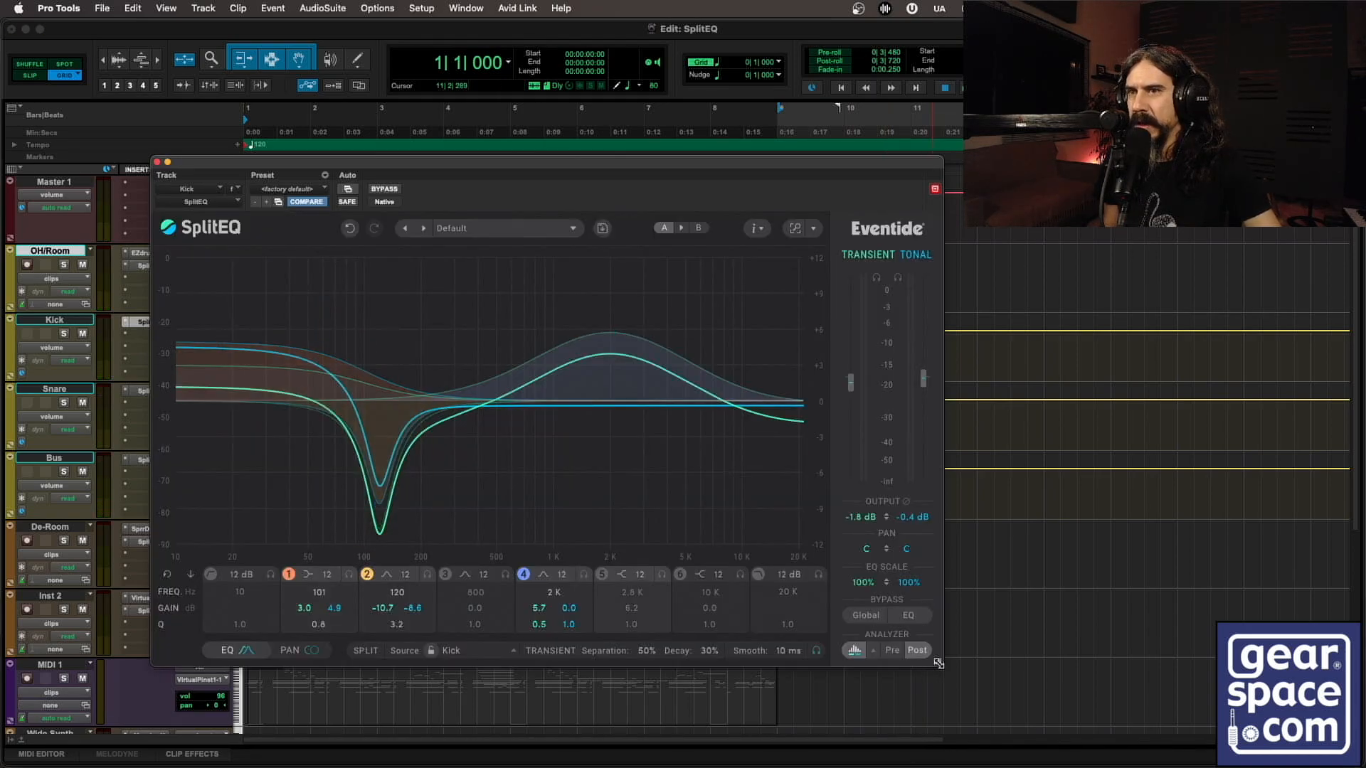
left_click_drag(938, 662, 740, 580)
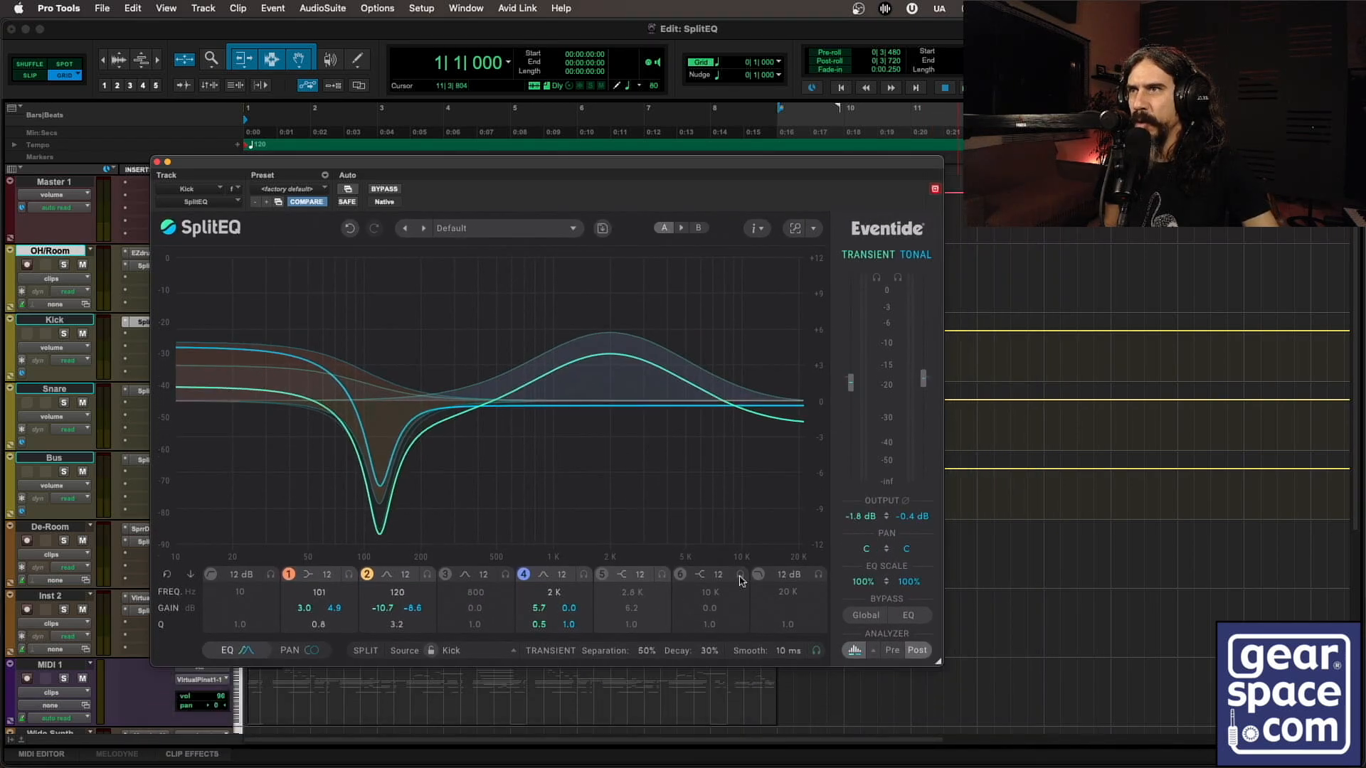
left_click(756, 228)
mouse_move(752, 331)
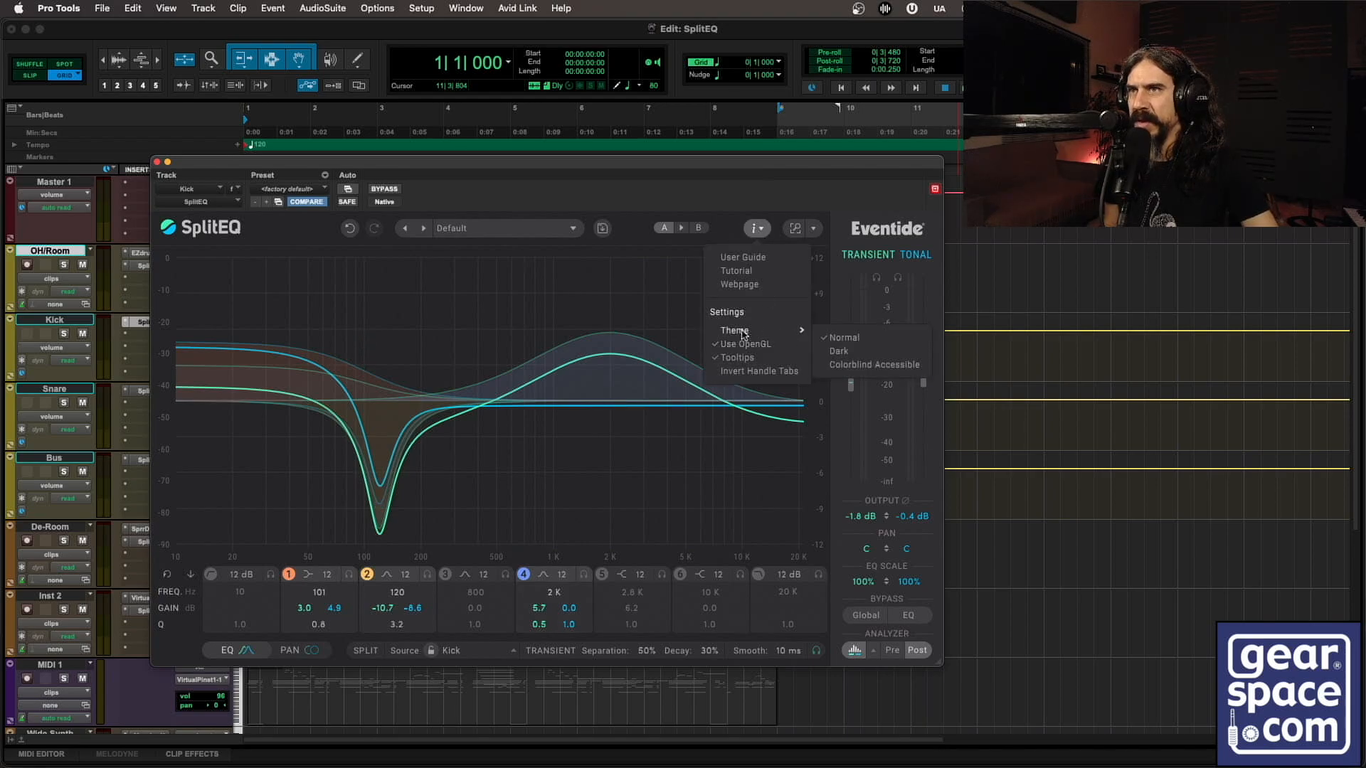
left_click(835, 353)
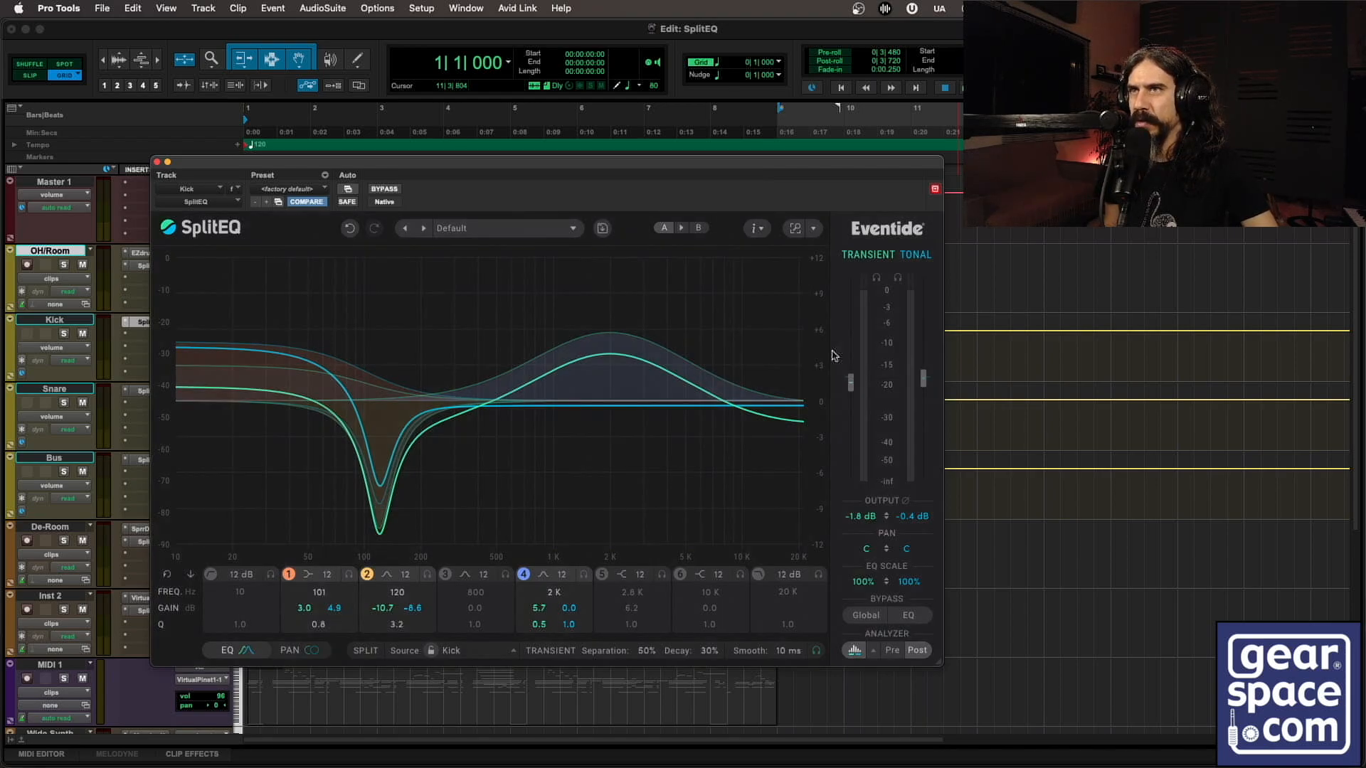
Preview SplitEQ's Colorblind Accessible theme and return to the Dark theme.
left_click(756, 229)
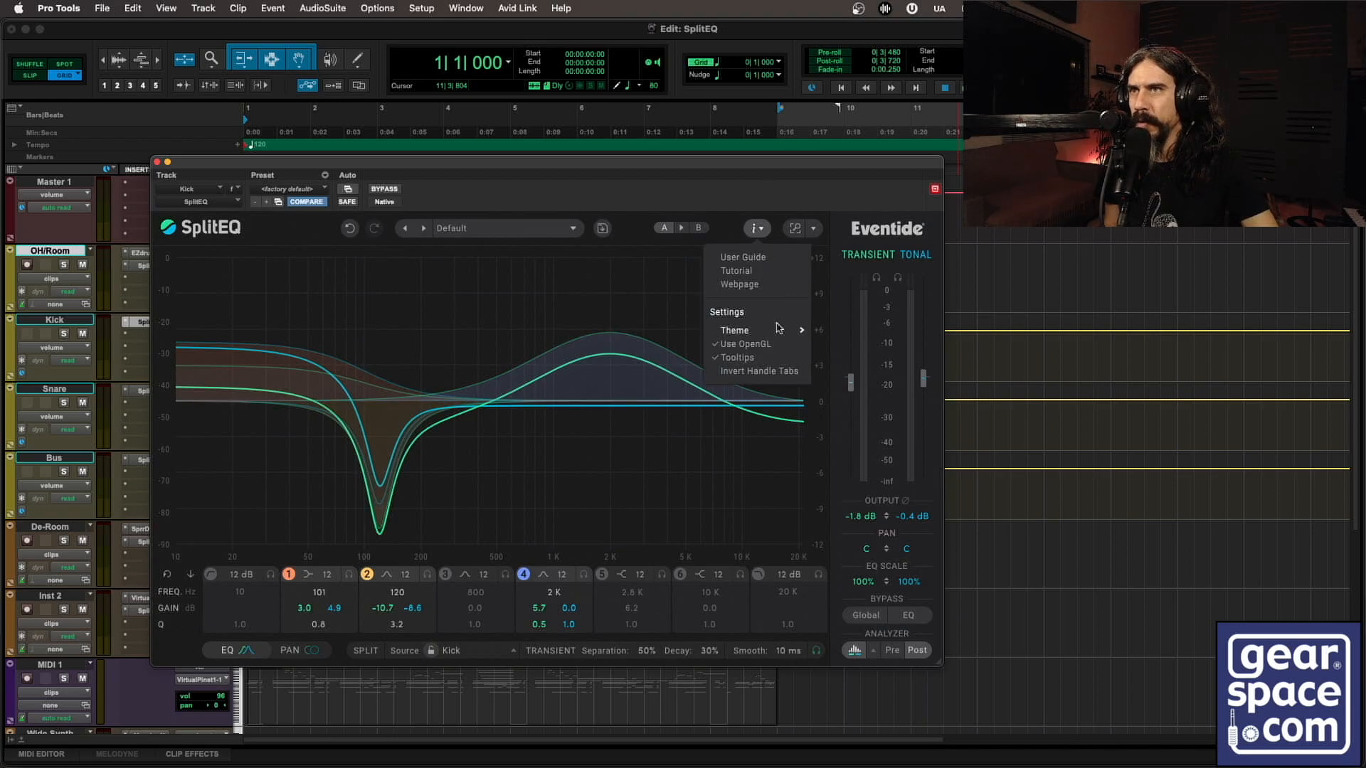
mouse_move(779, 330)
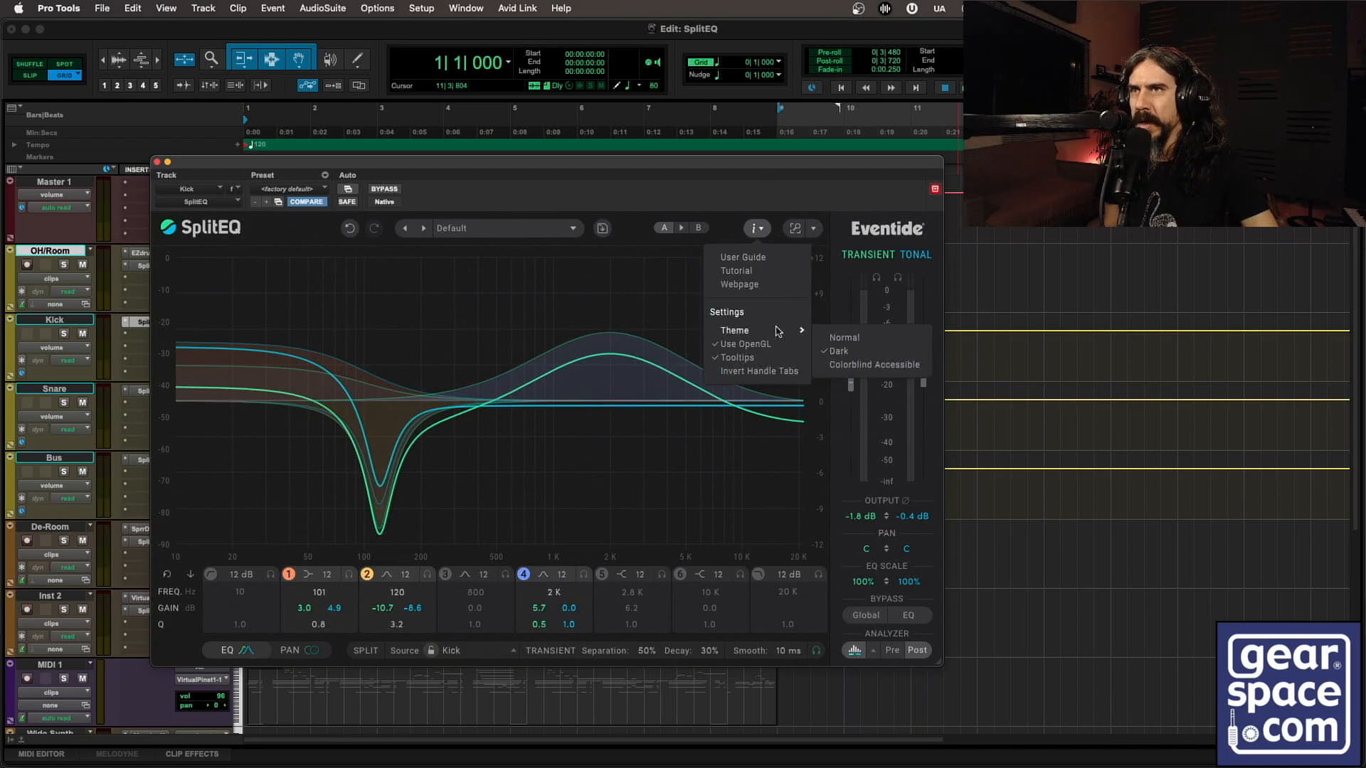
left_click(875, 365)
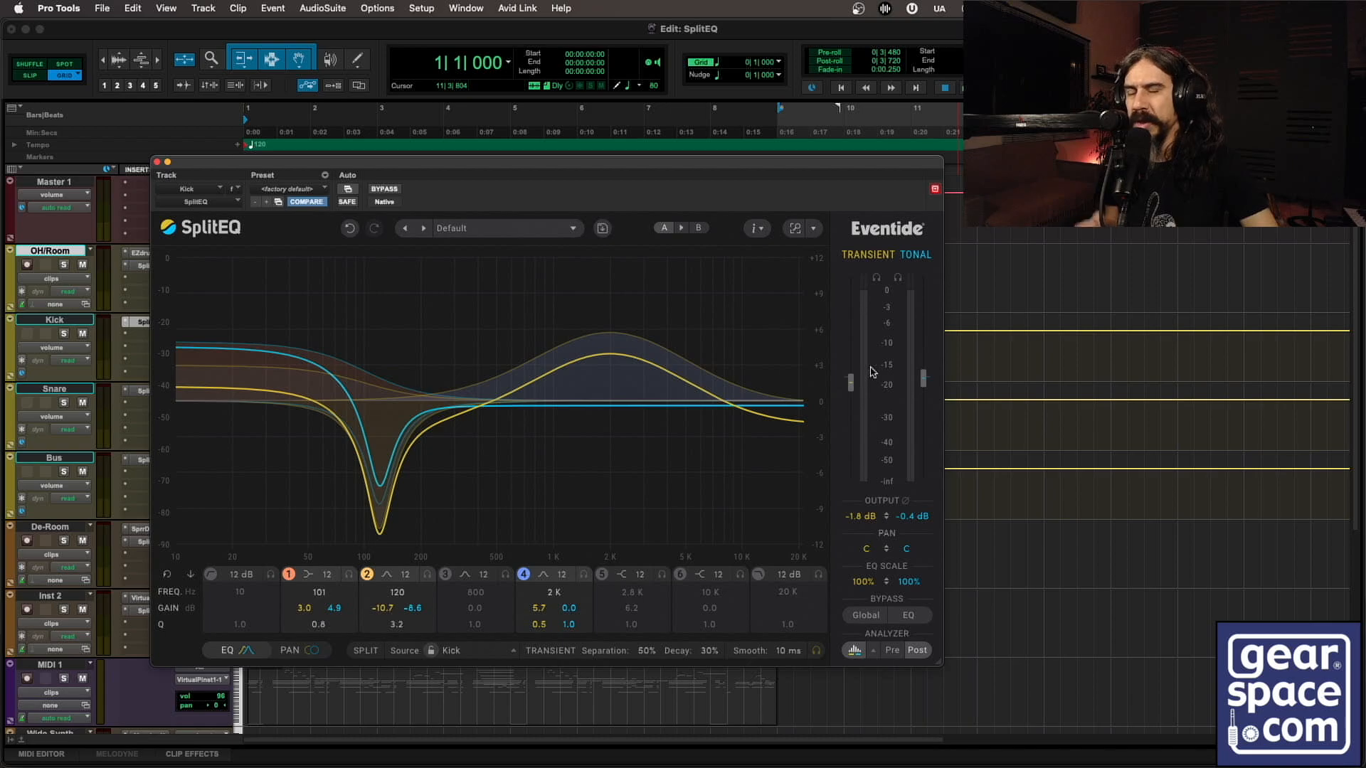
left_click(758, 228)
mouse_move(782, 330)
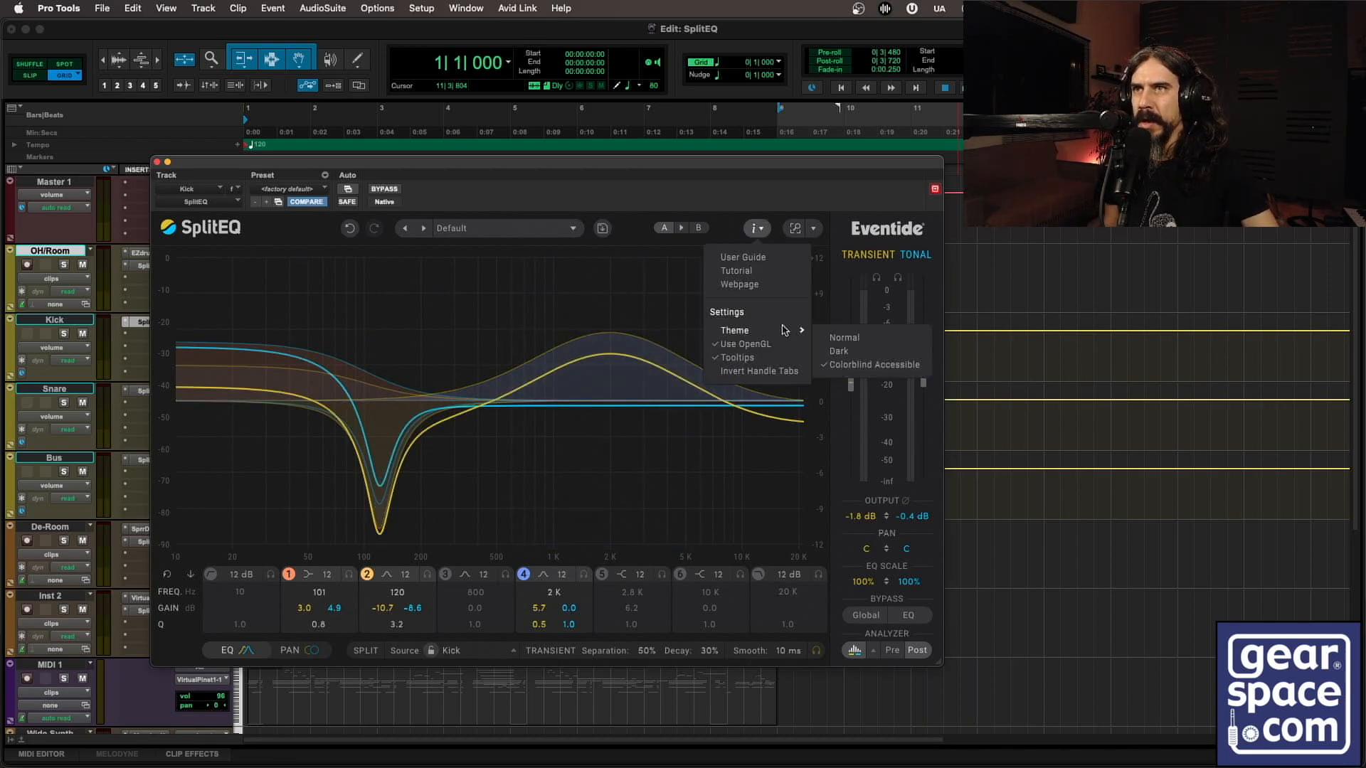
left_click(856, 354)
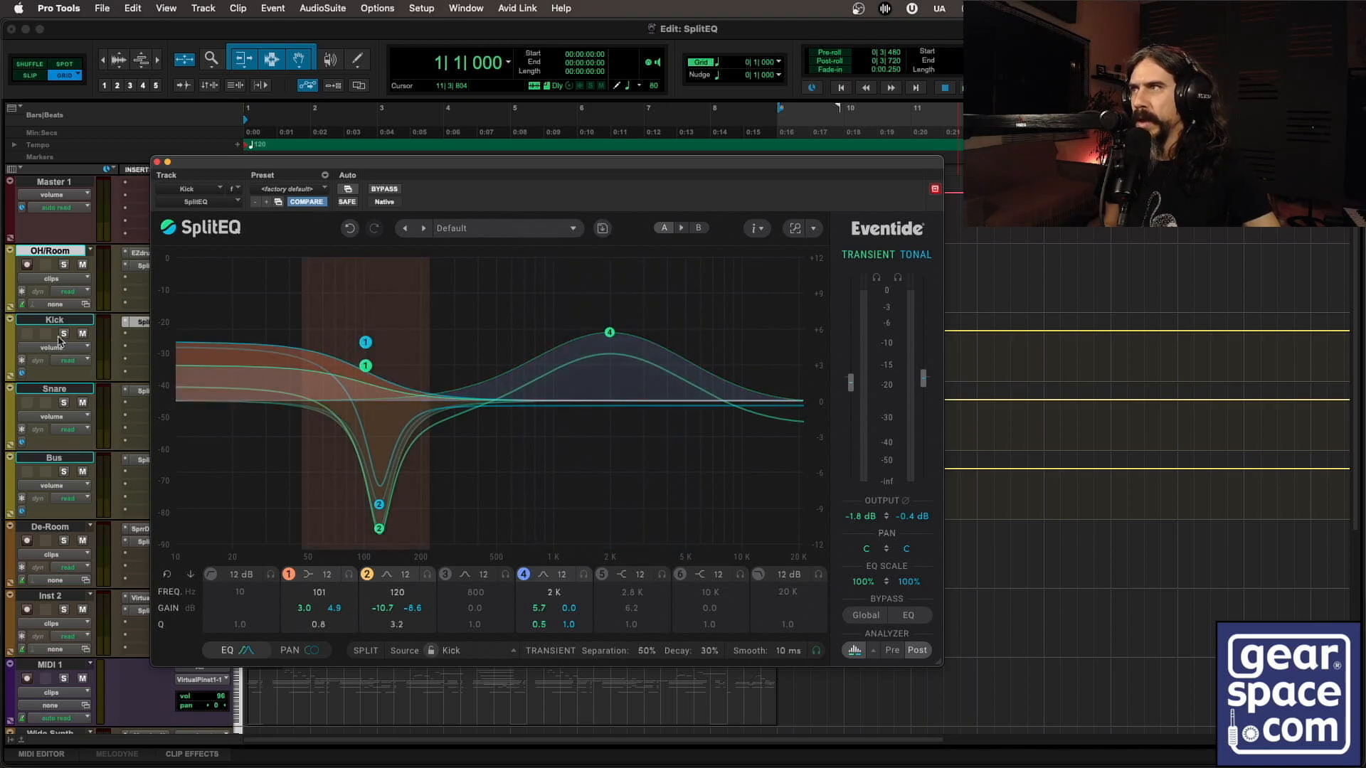
Audition the soloed Kick track with its SplitEQ bypassed and active, then stop playback and remove the solo.
left_click(66, 334)
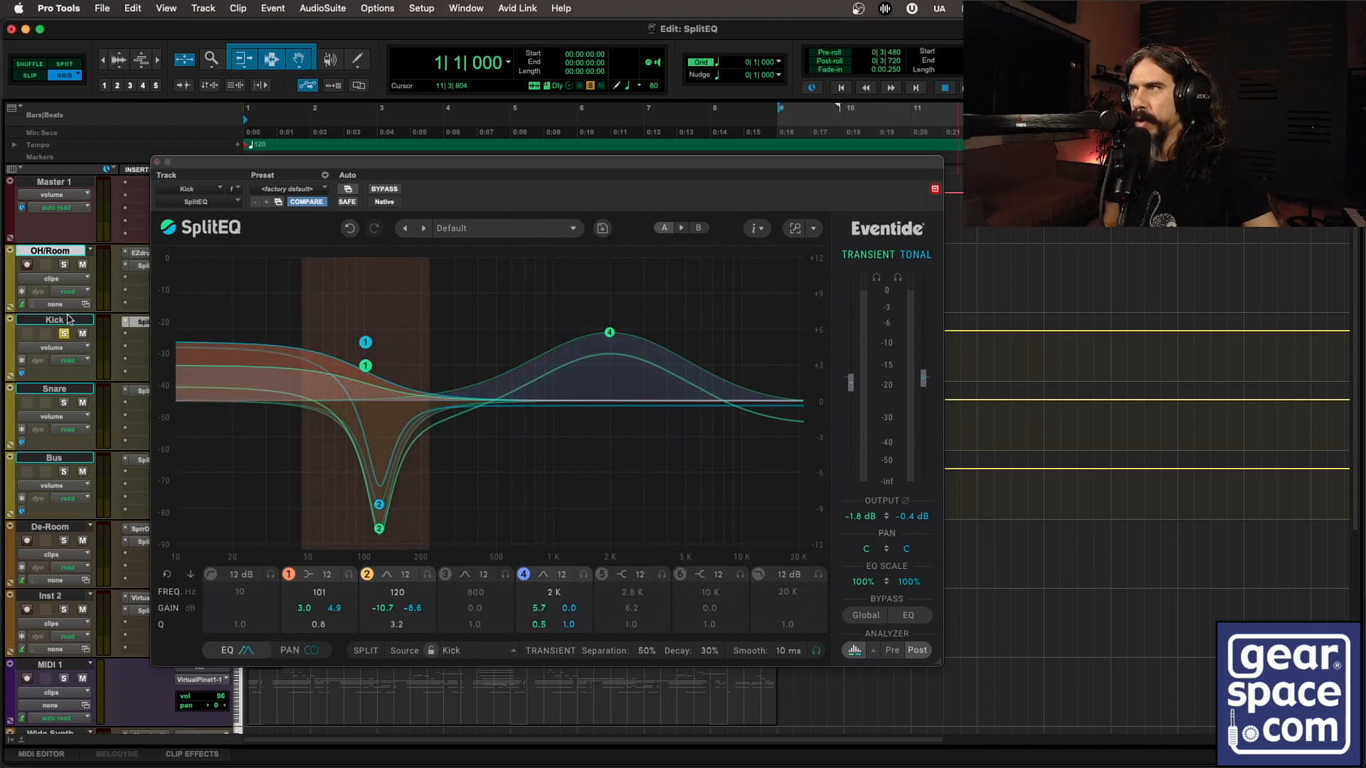
left_click(69, 320)
key("space")
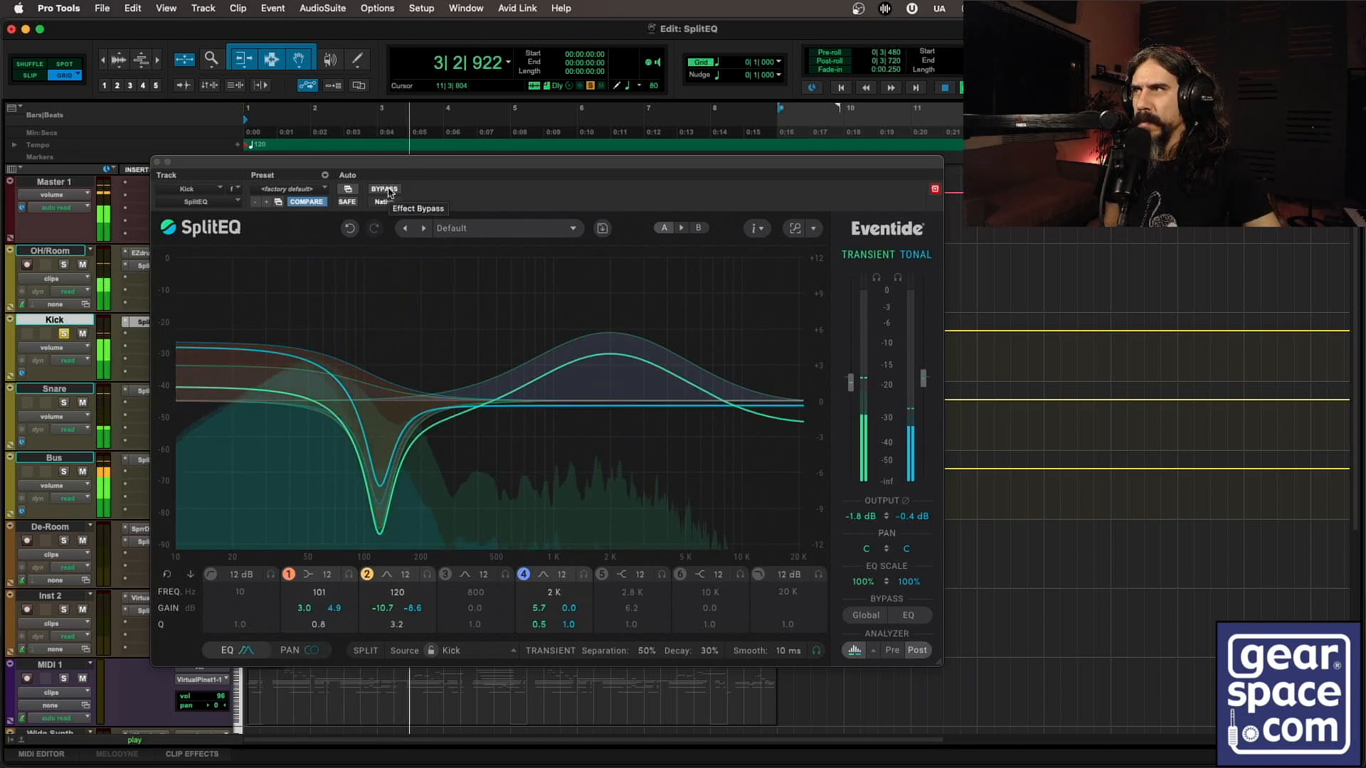
left_click(384, 189)
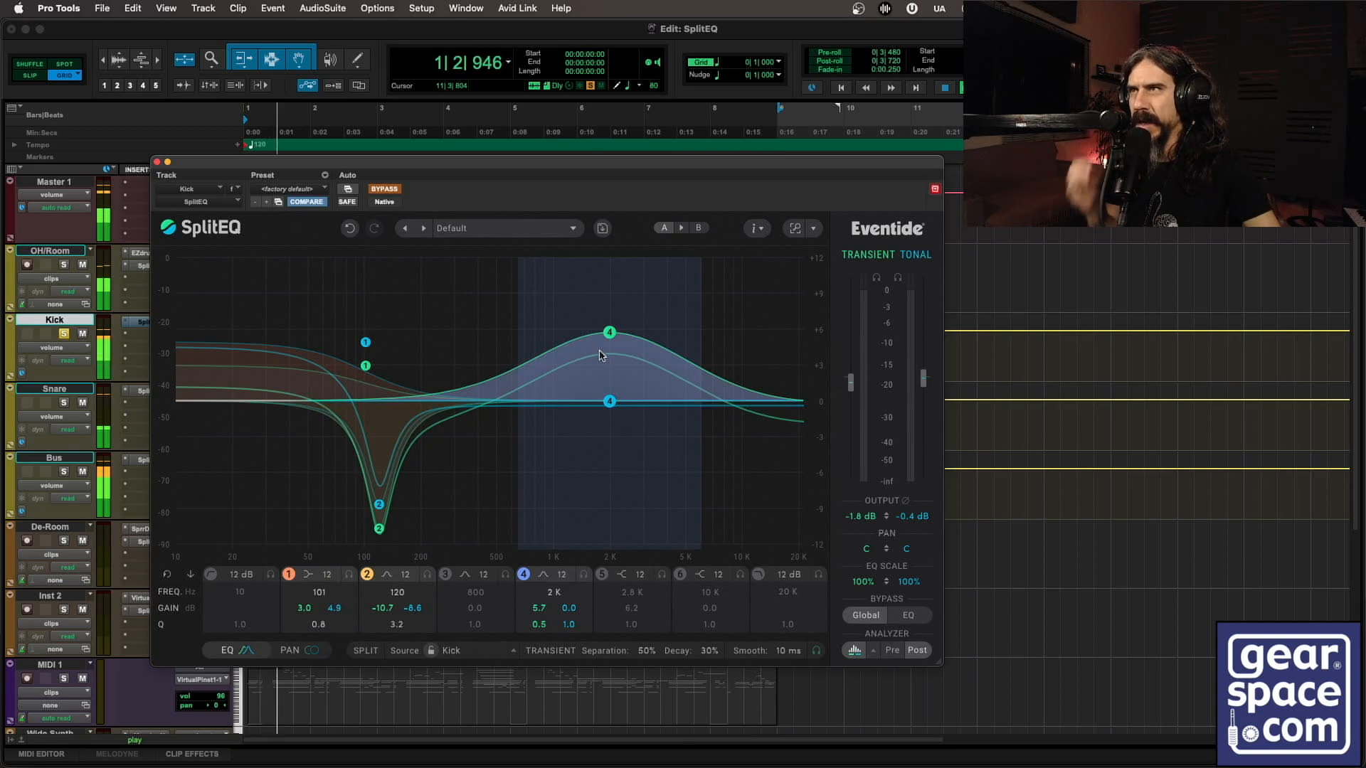
left_click(392, 190)
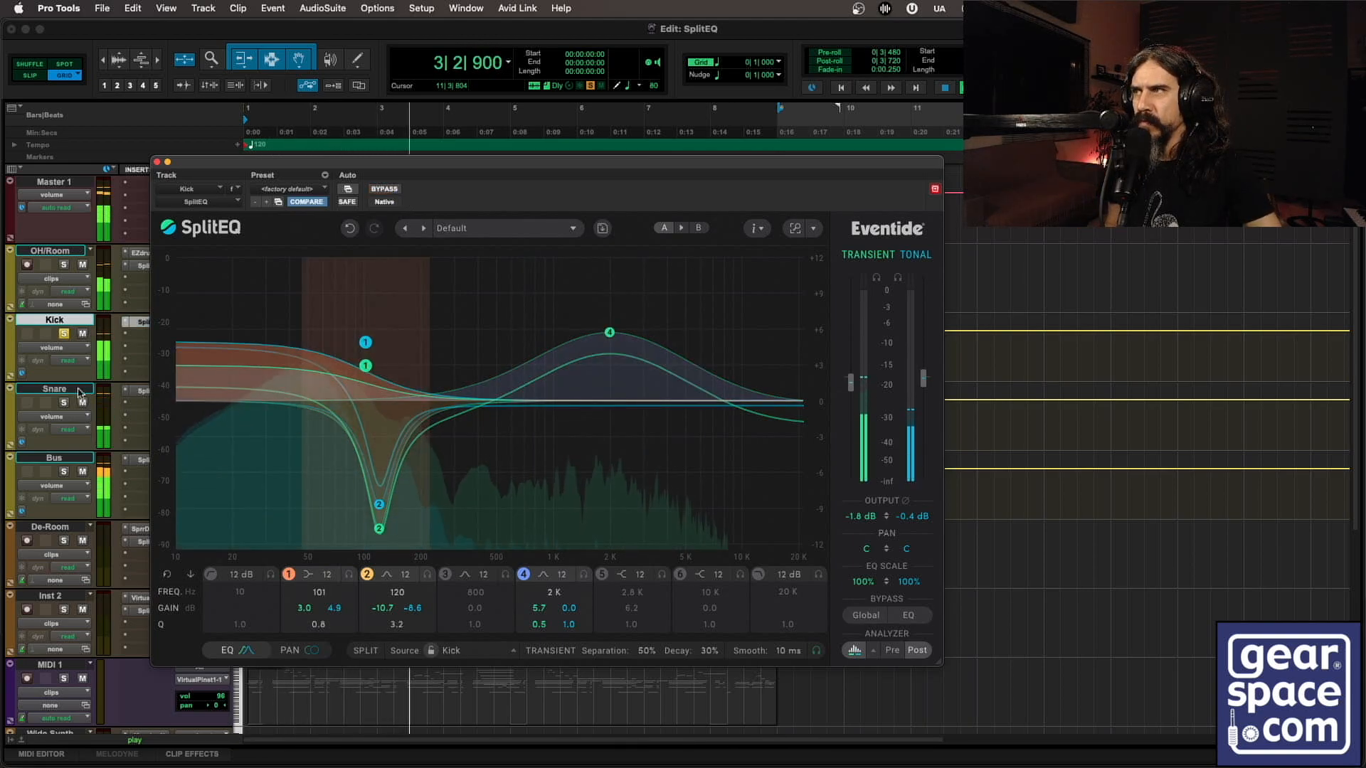
key("space")
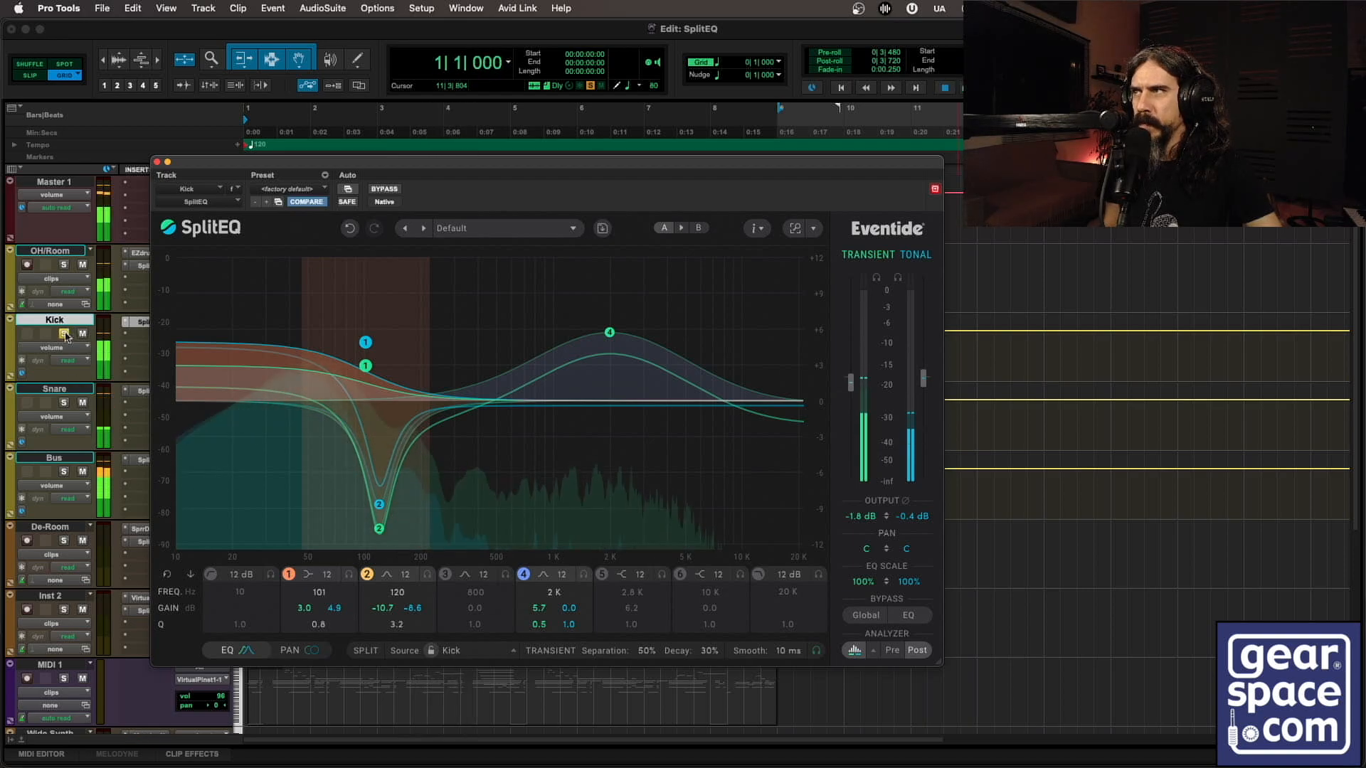
left_click(64, 334)
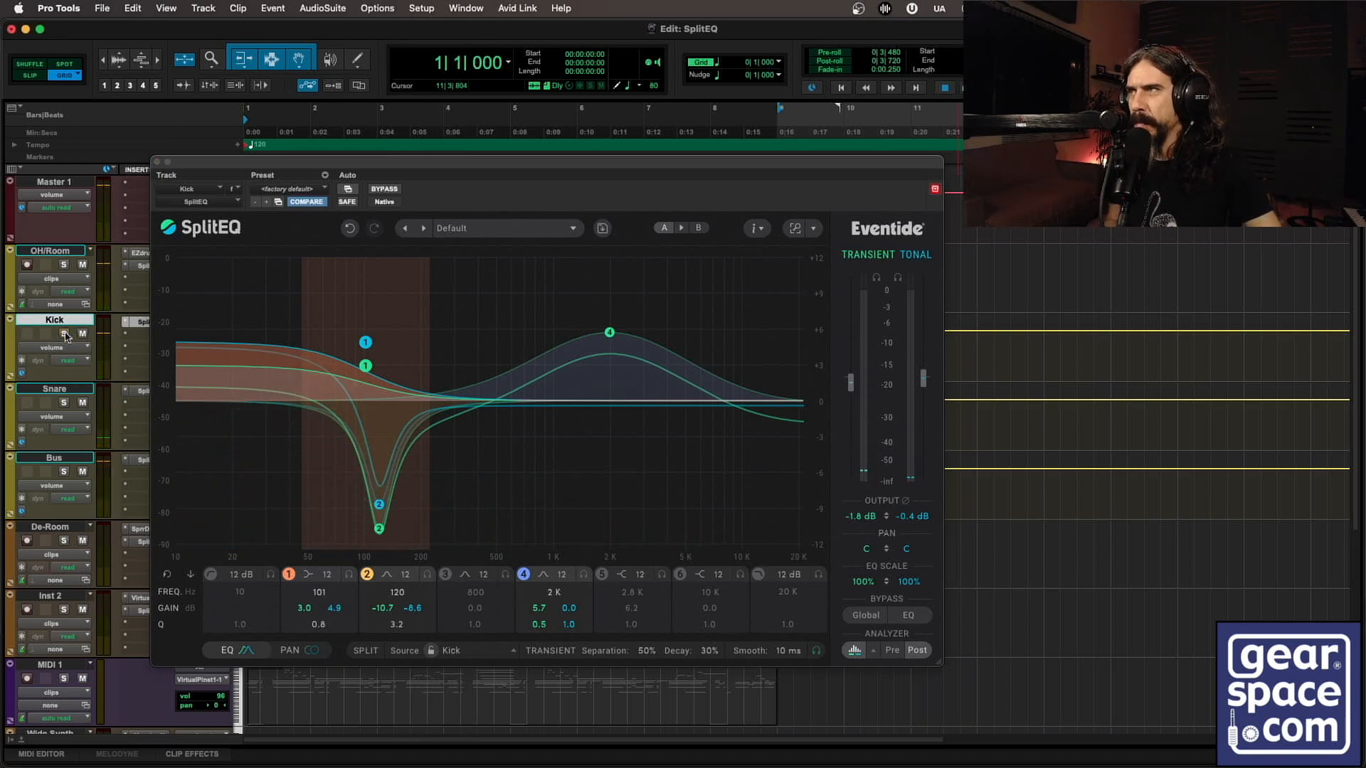
Open the Snare track's SplitEQ and audition the soloed snare with the EQ bypassed and active, ending with the solo off.
left_click(140, 393)
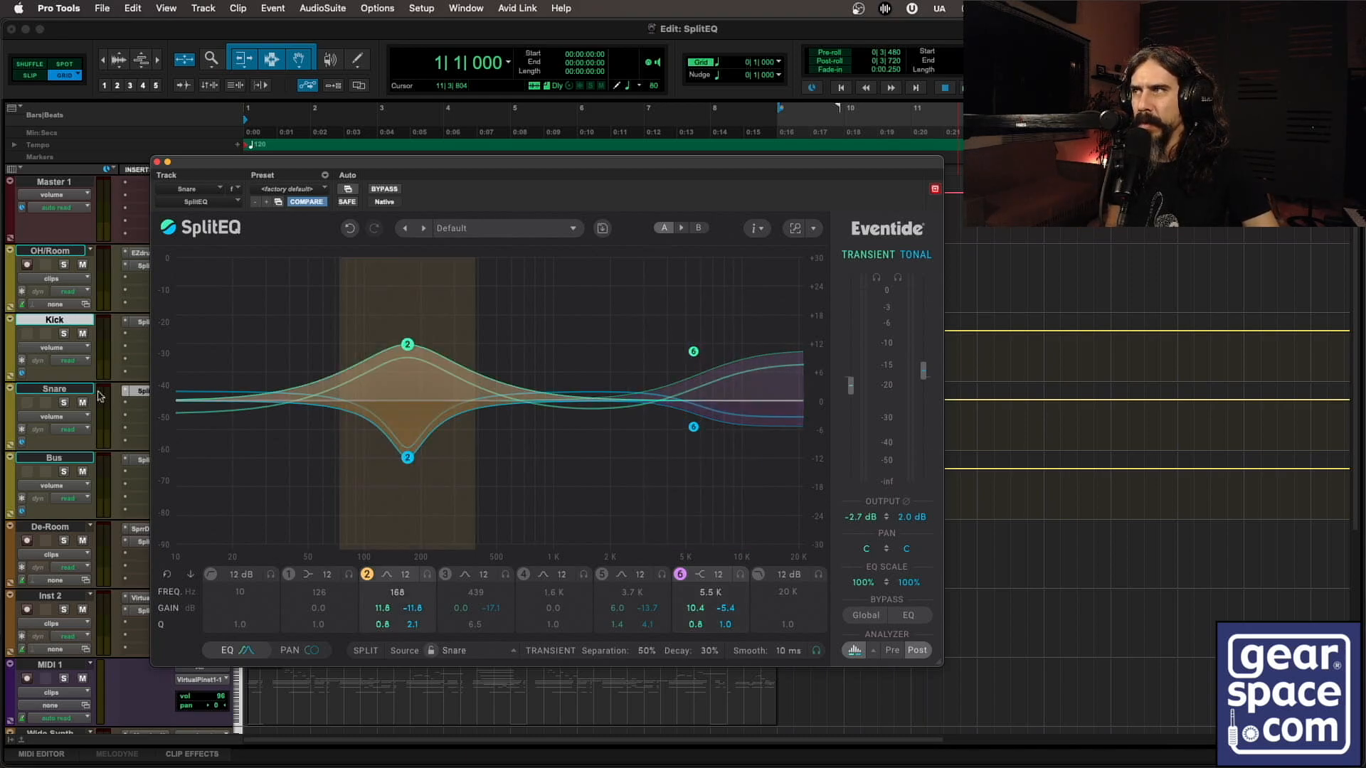
left_click(74, 392)
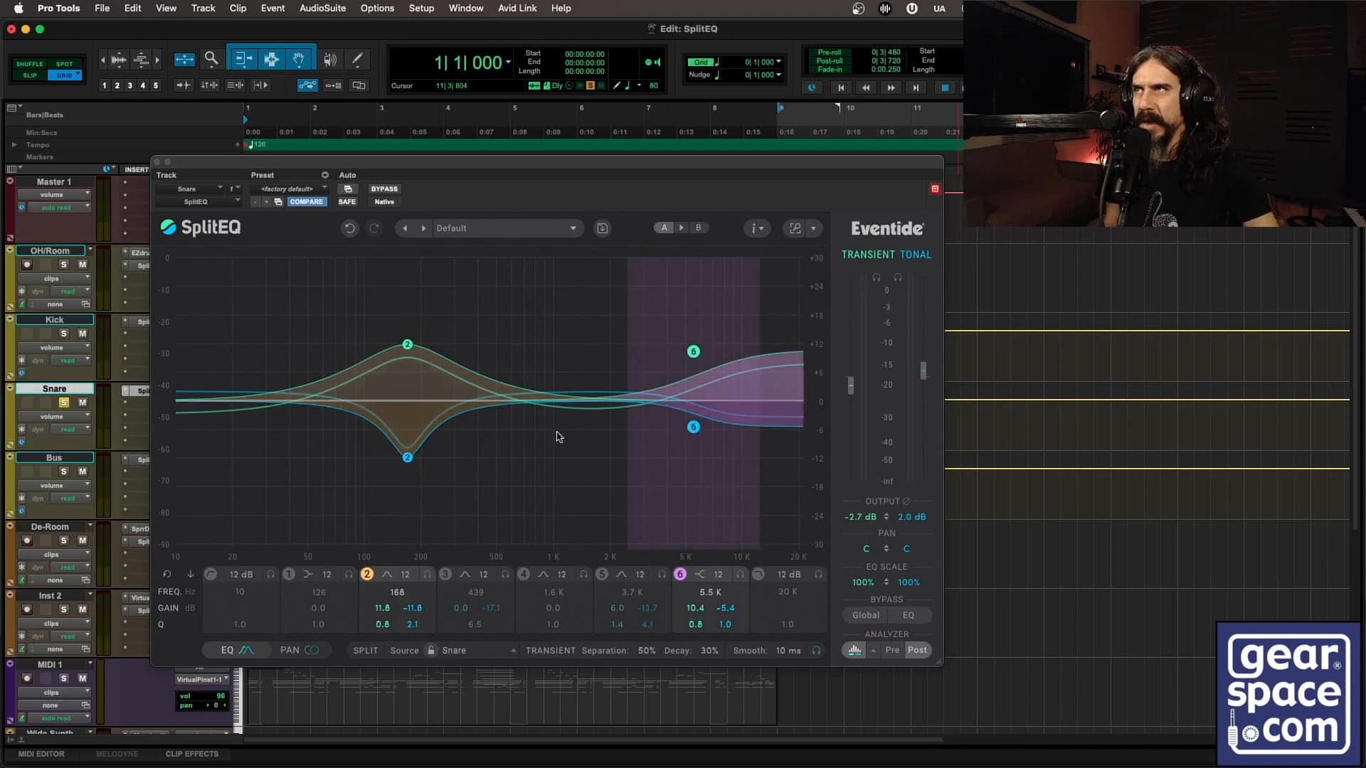
key("space")
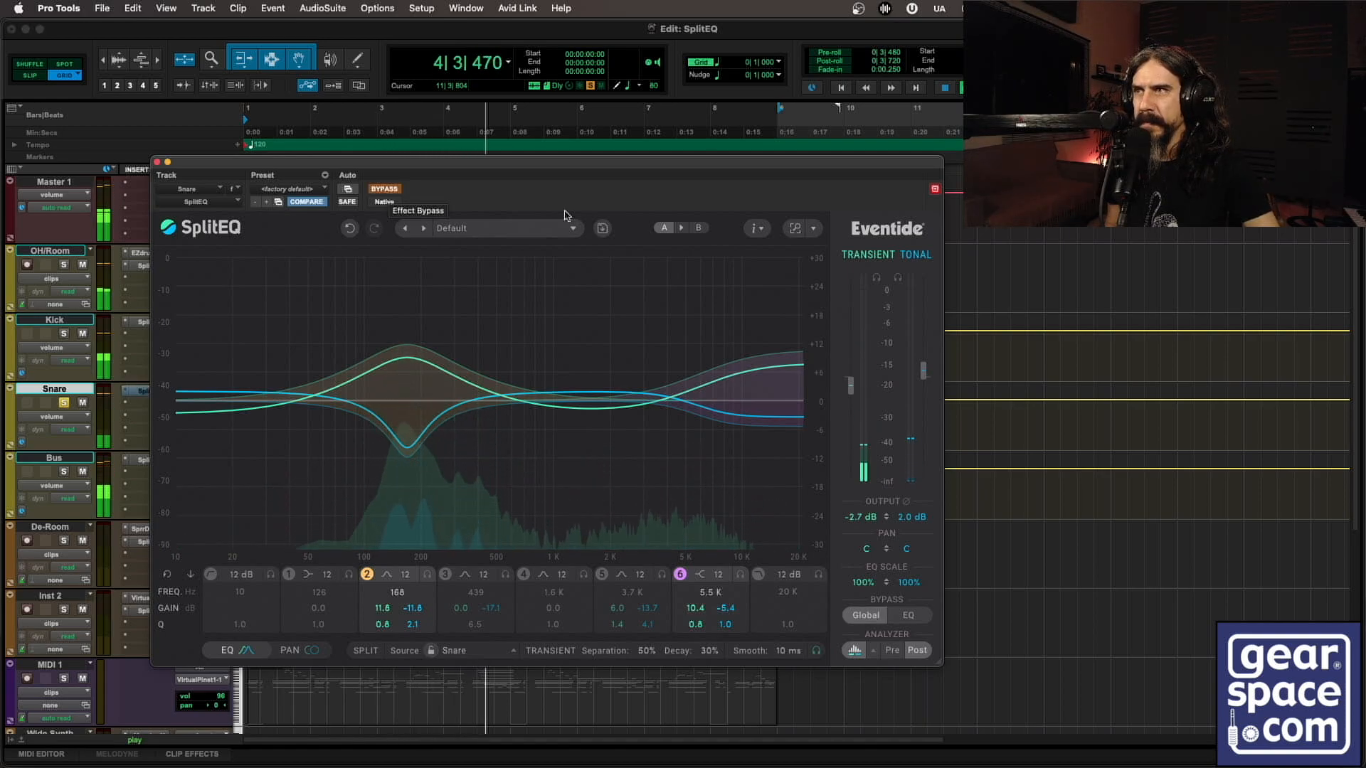
left_click(389, 194)
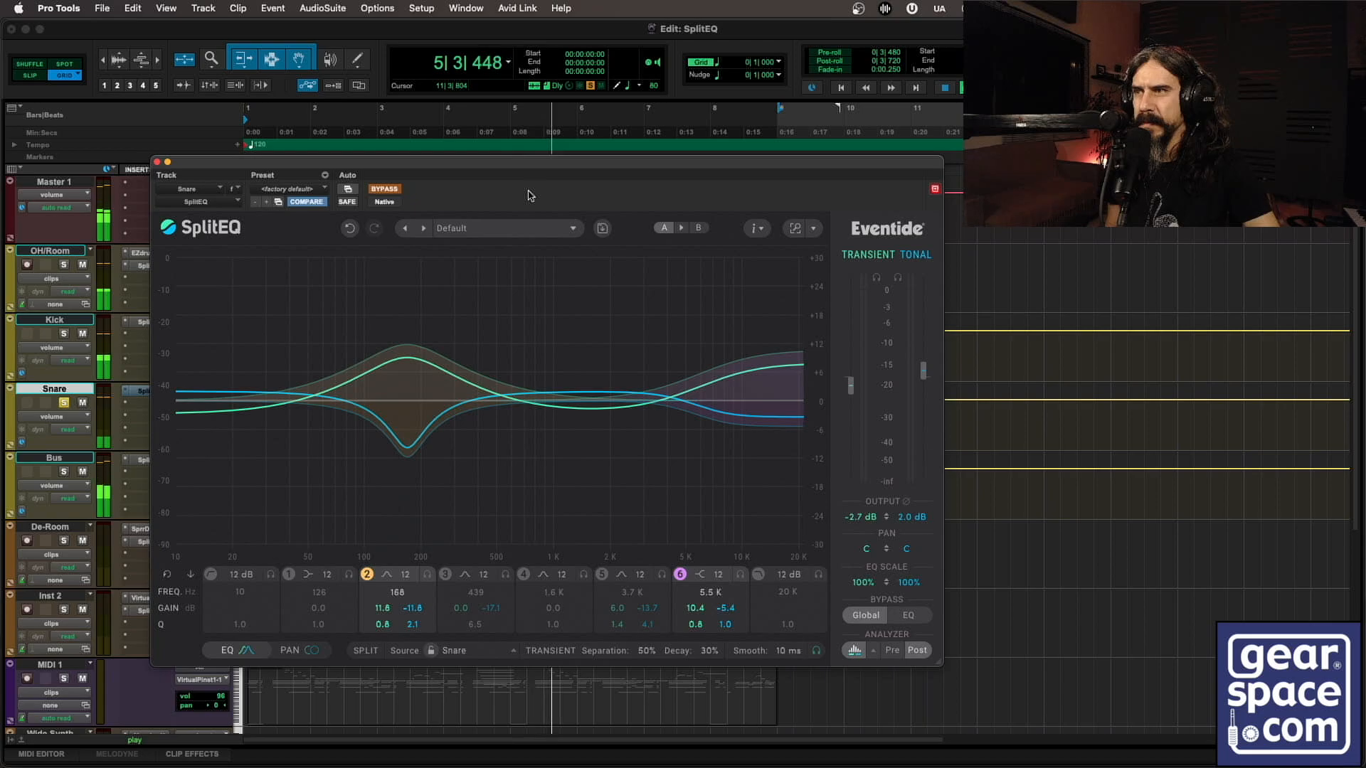
left_click(385, 190)
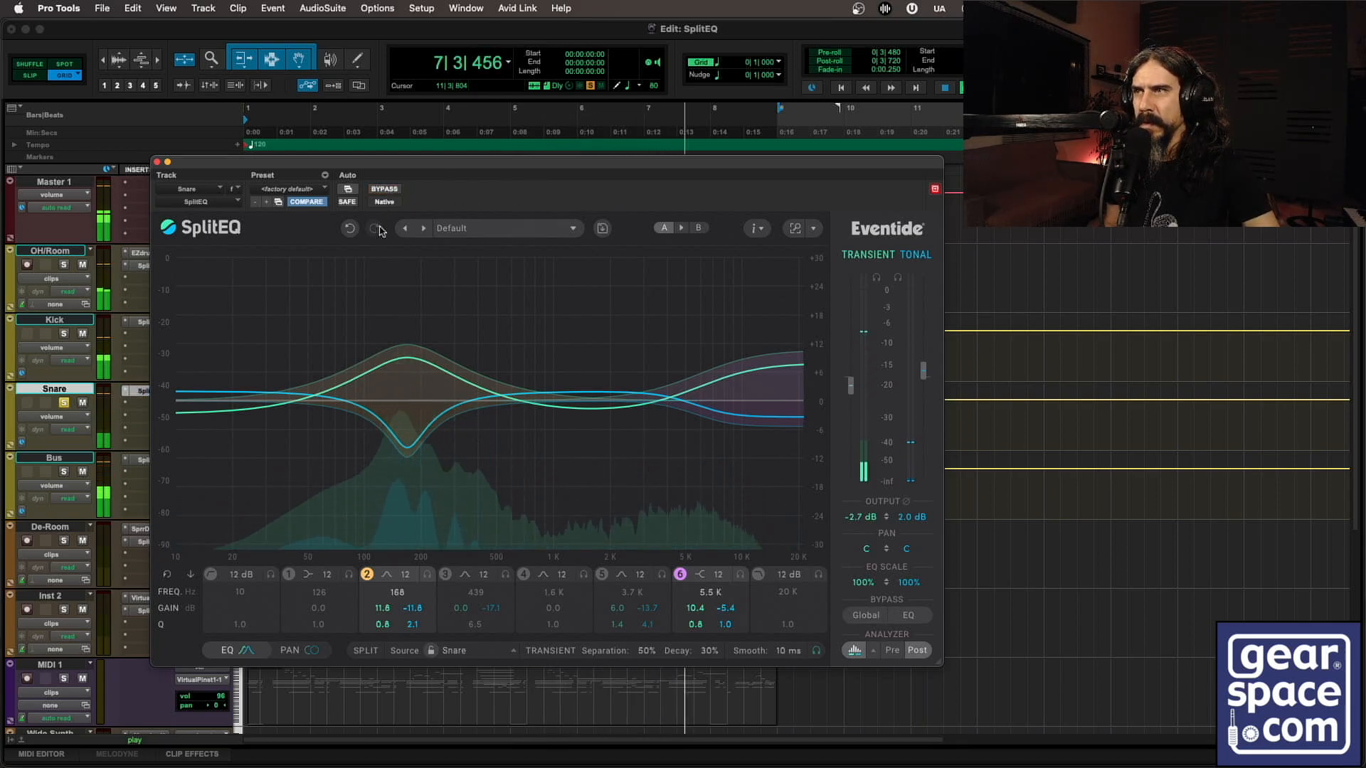
mouse_move(375, 276)
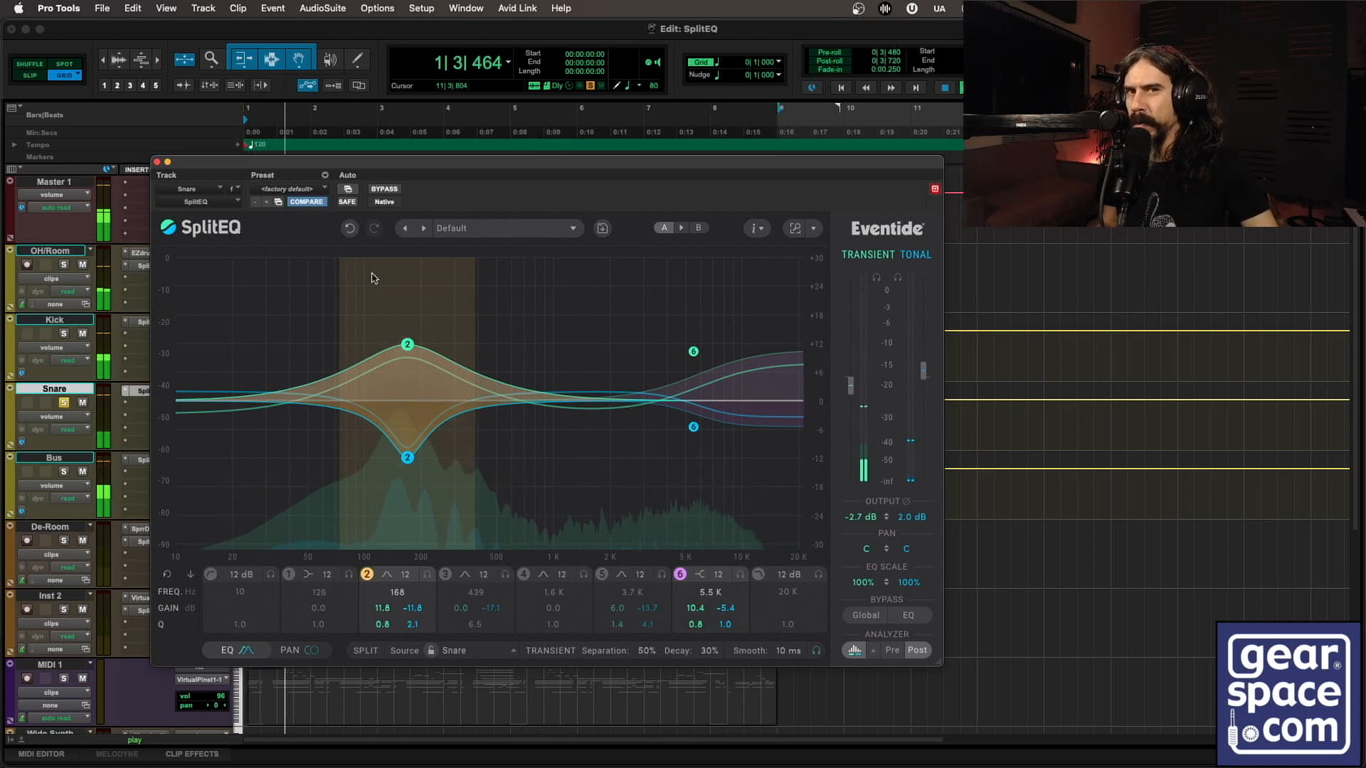
key("space")
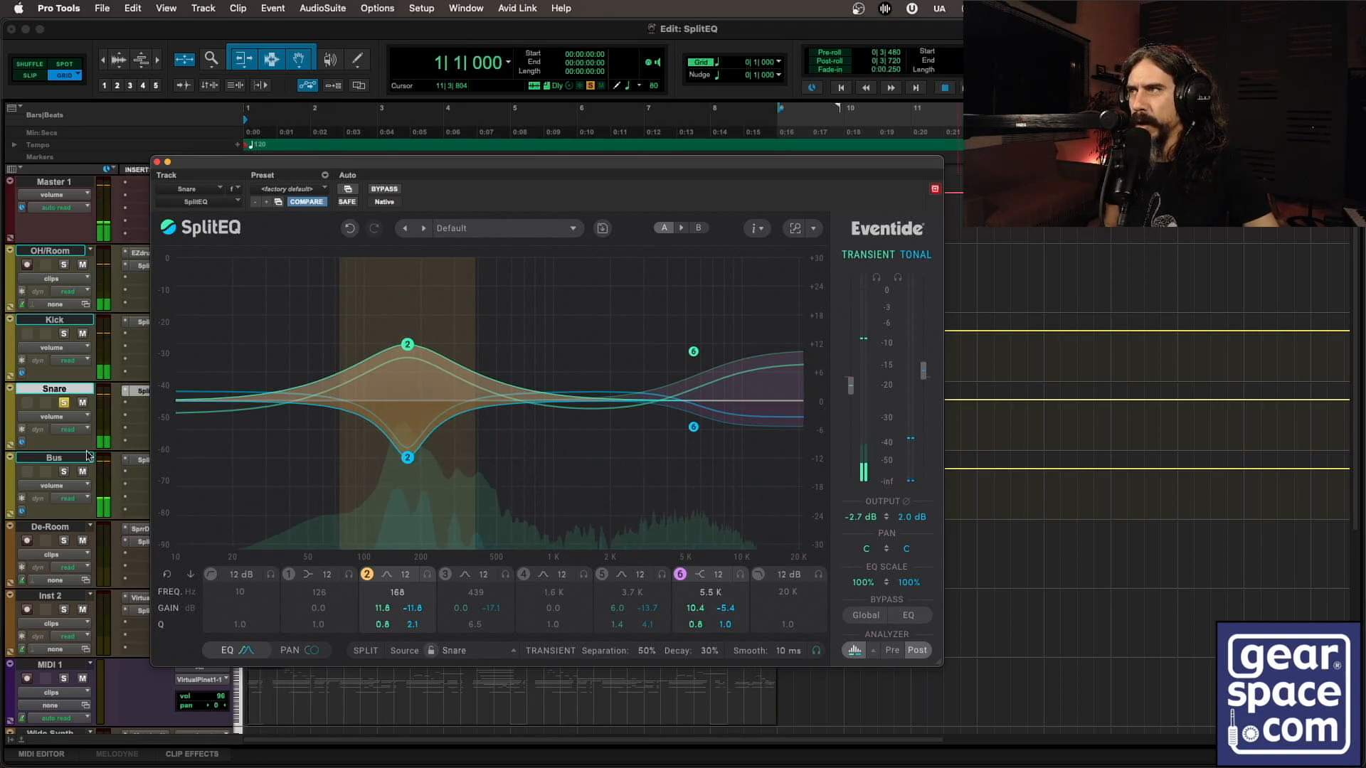
left_click(64, 404)
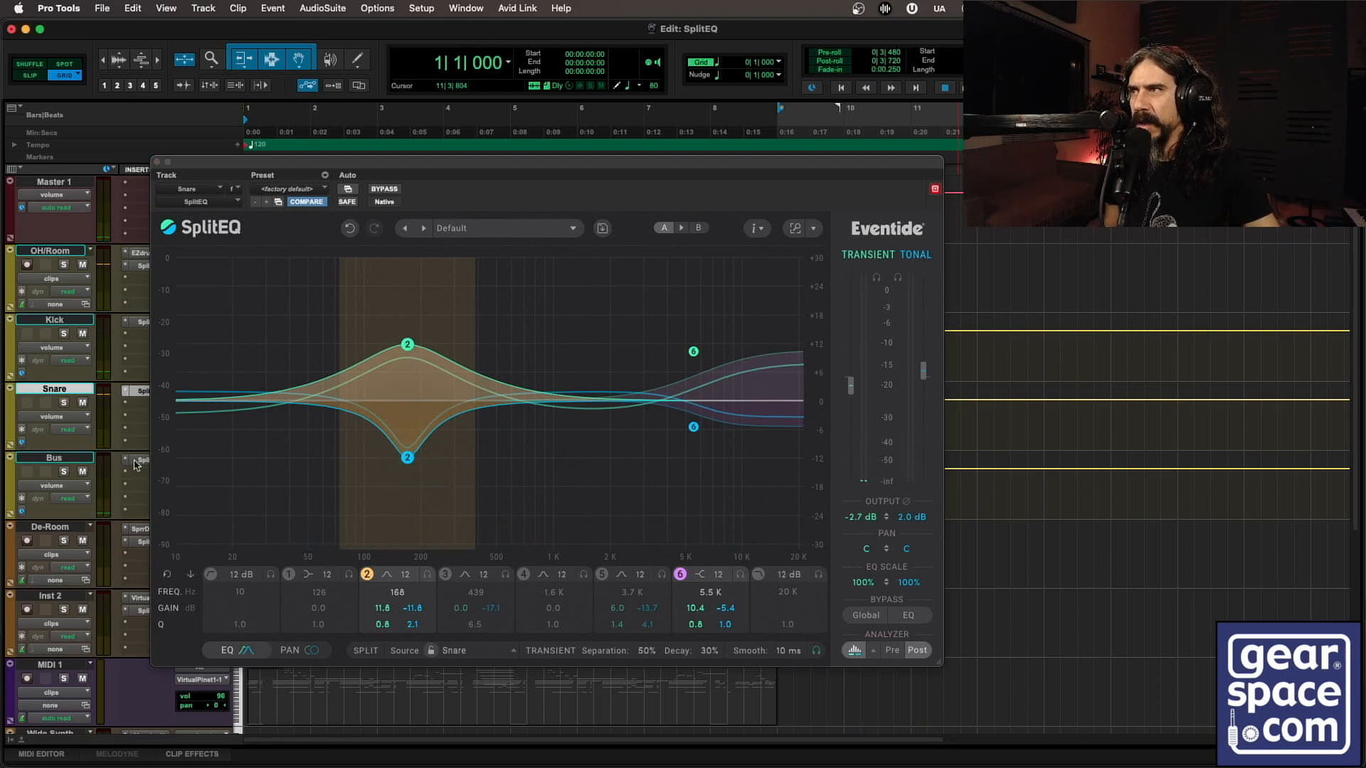
Open the Bus track's SplitEQ and set band 6 to MidSide mode in the pan controls.
left_click(142, 464)
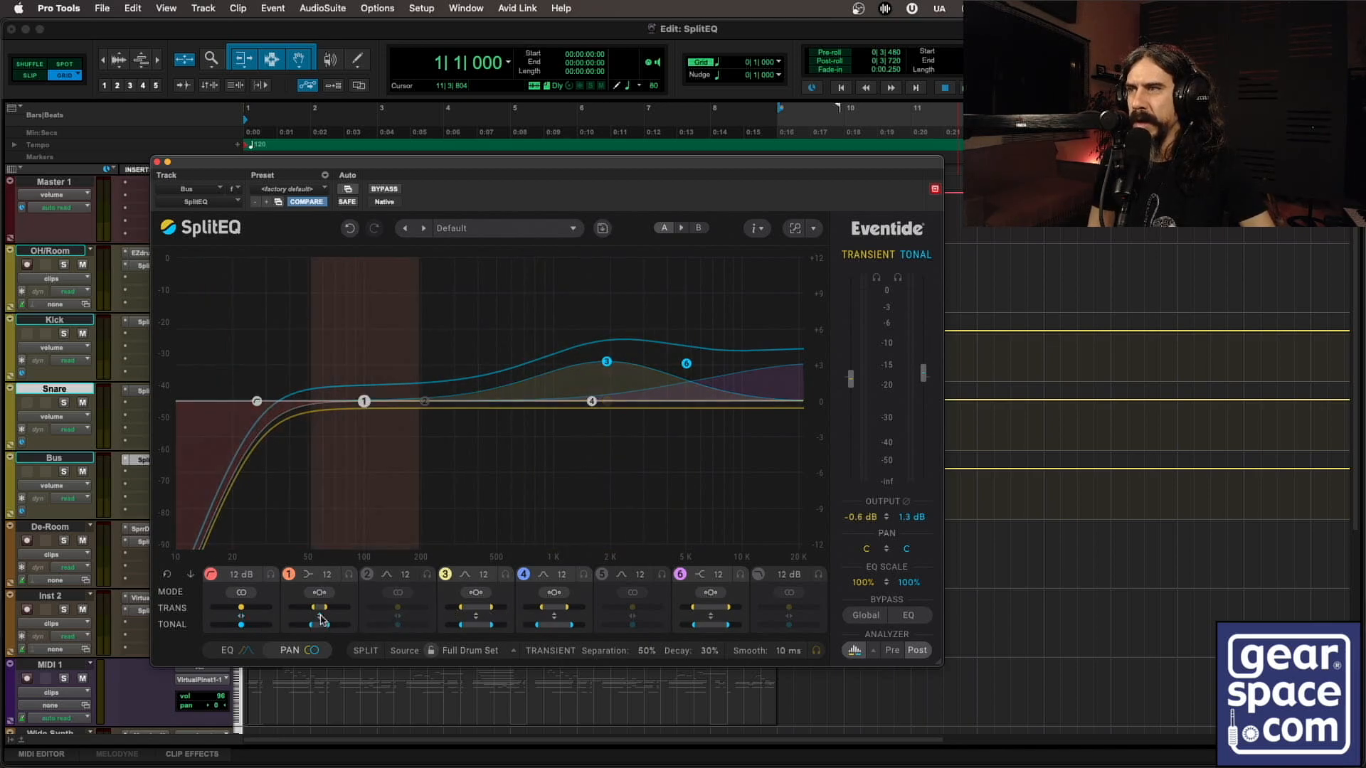
left_click(231, 653)
left_click(292, 650)
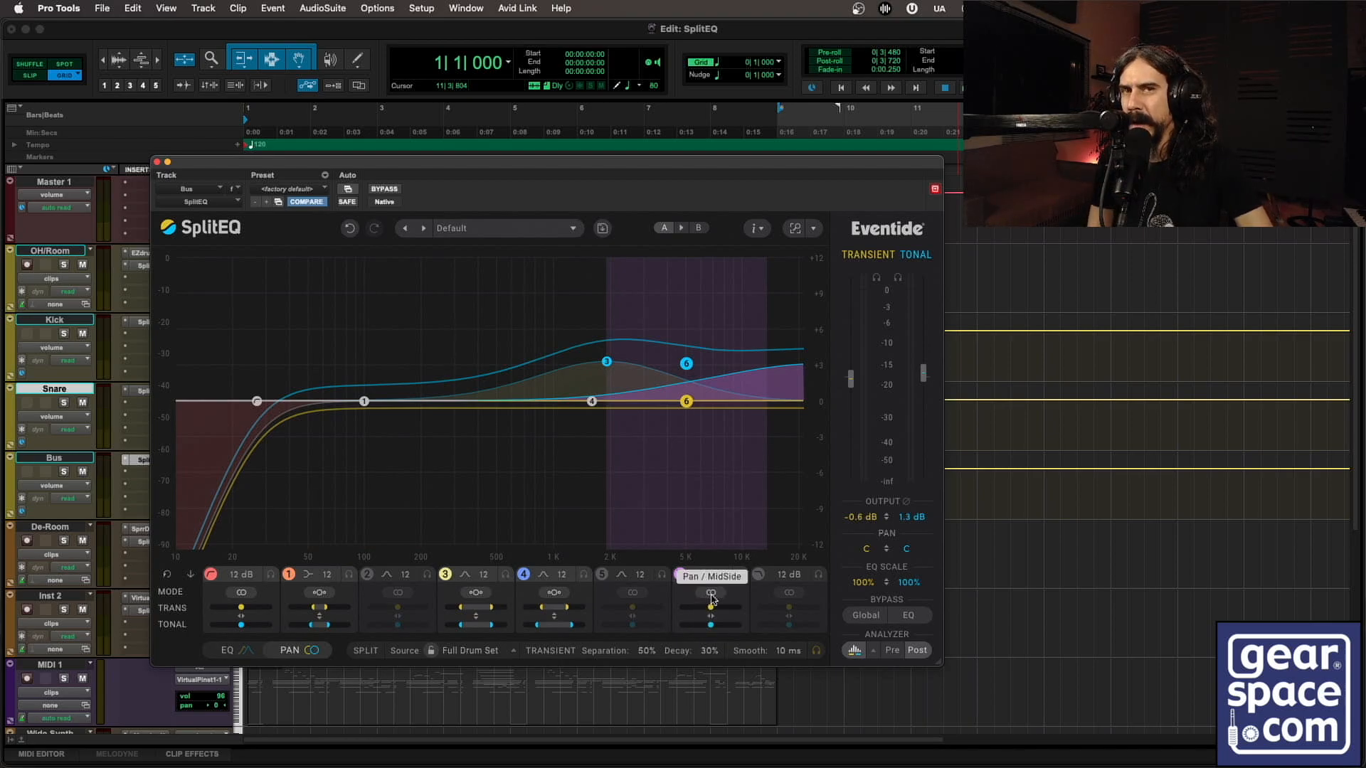
left_click(711, 596)
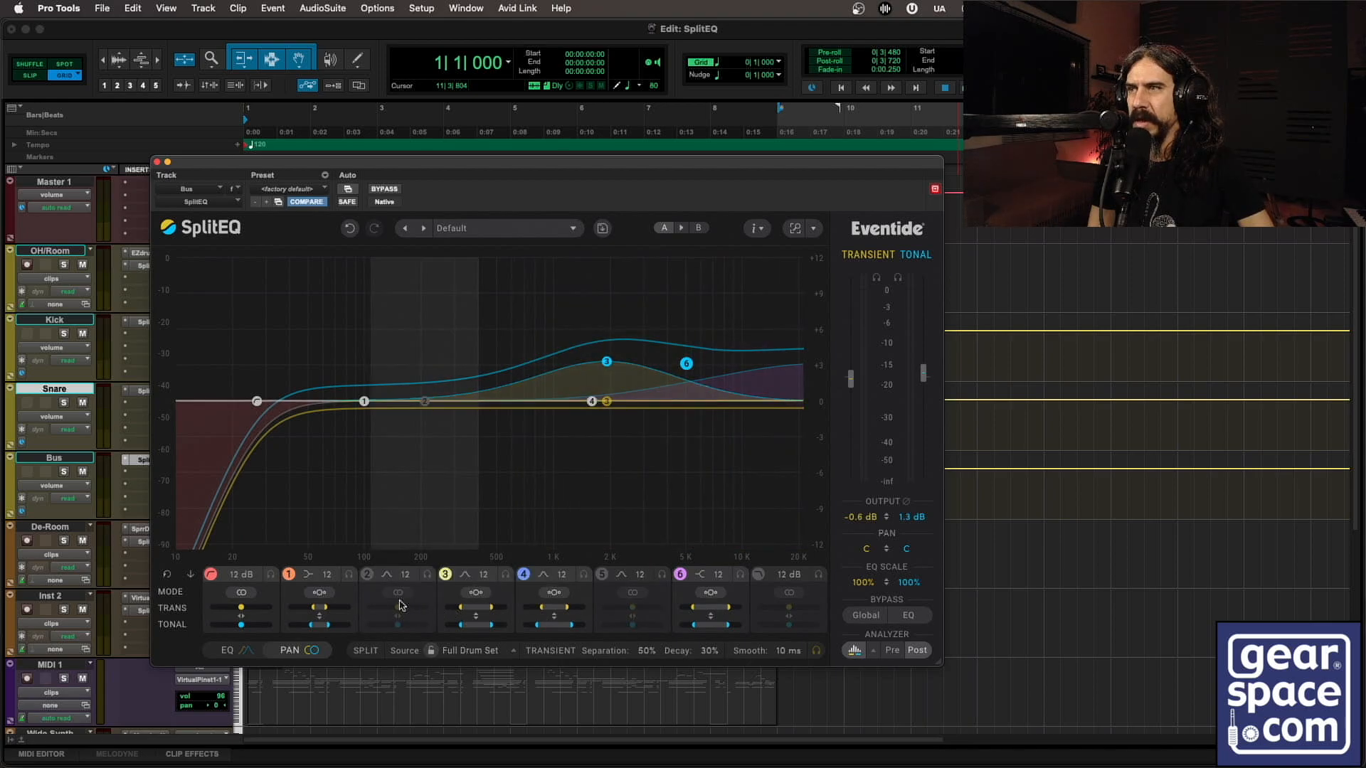
Audition the Bus track with its SplitEQ active, bypassed and active again, then stop playback.
key("space")
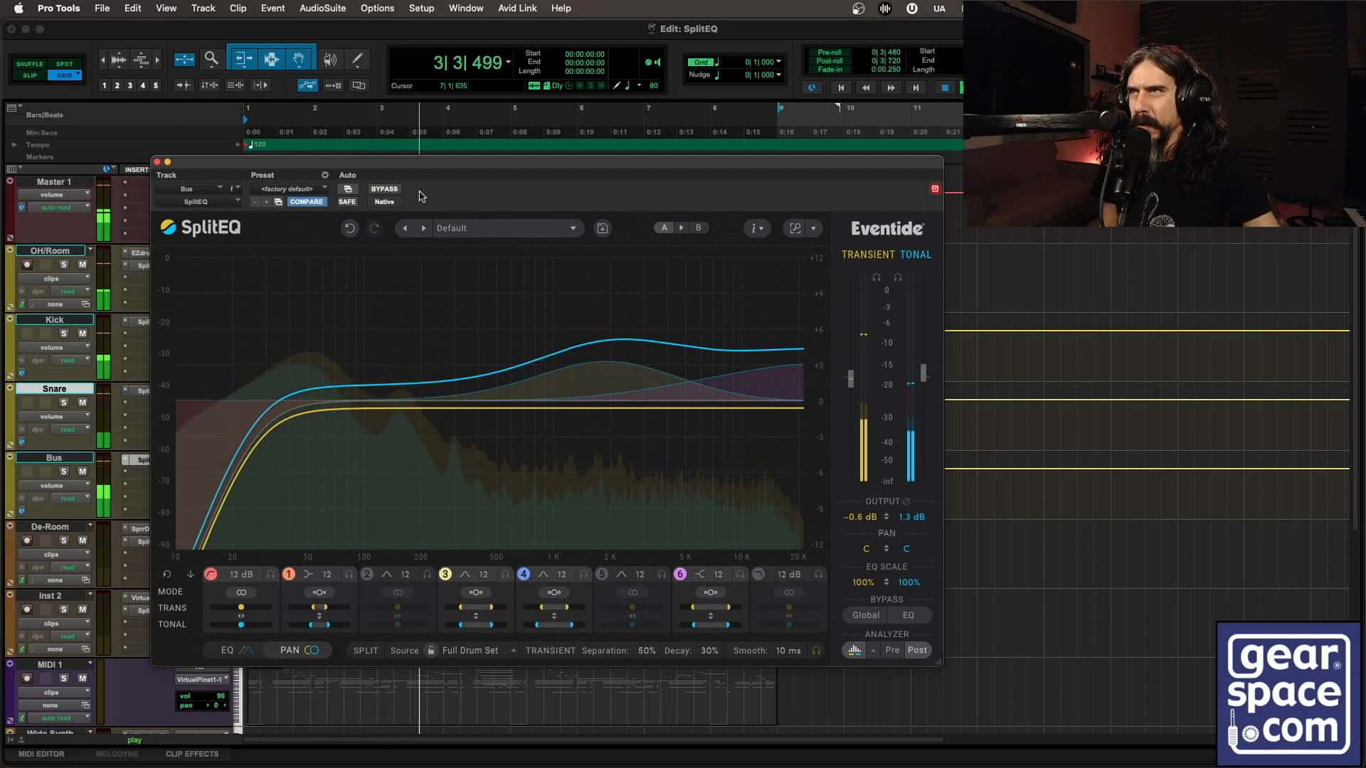
left_click(395, 190)
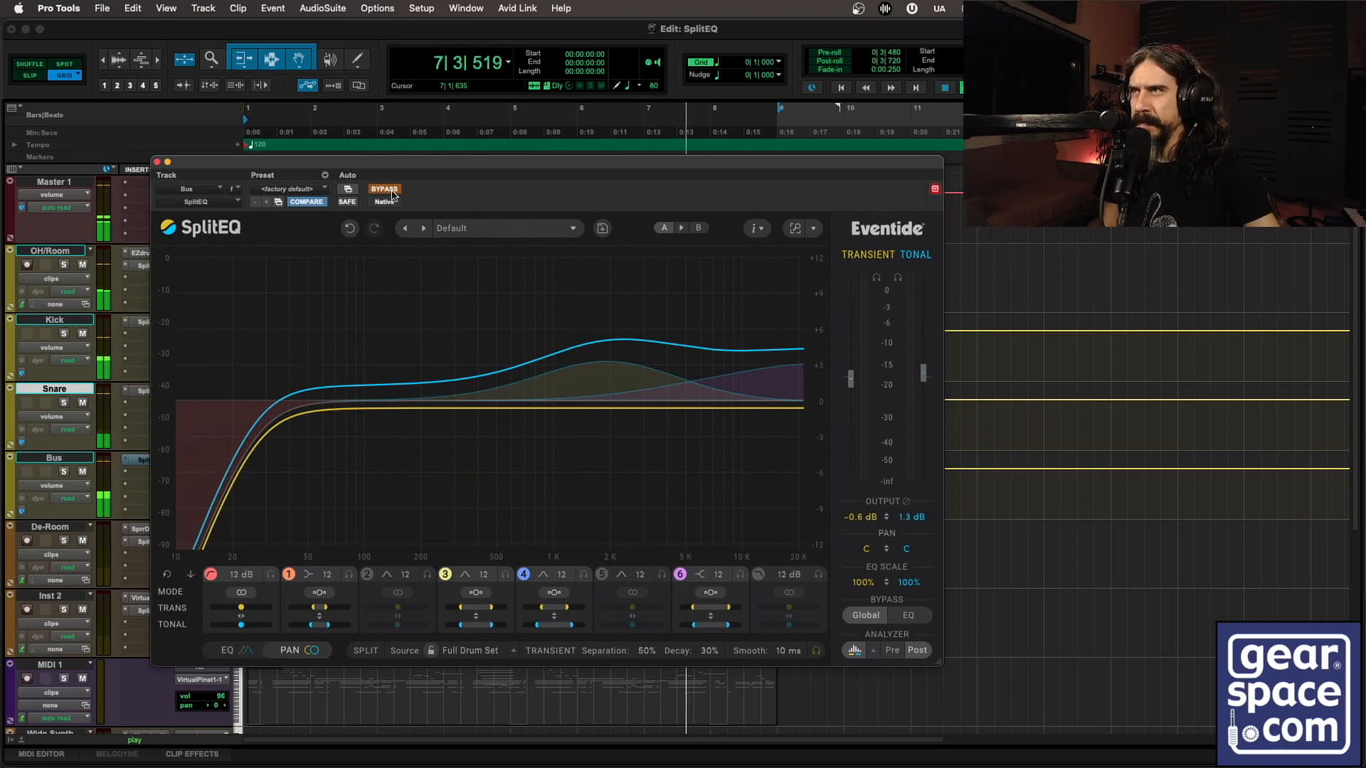
left_click(393, 192)
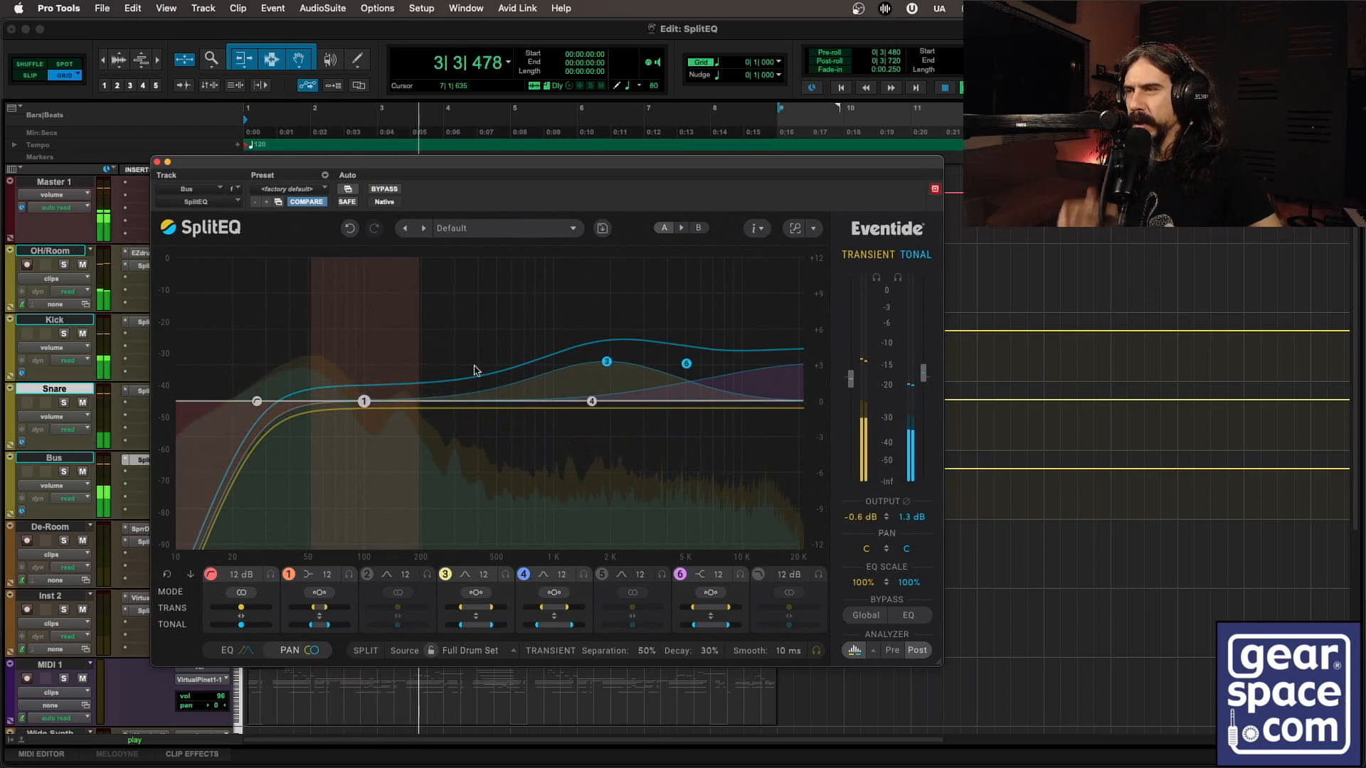
mouse_move(368, 400)
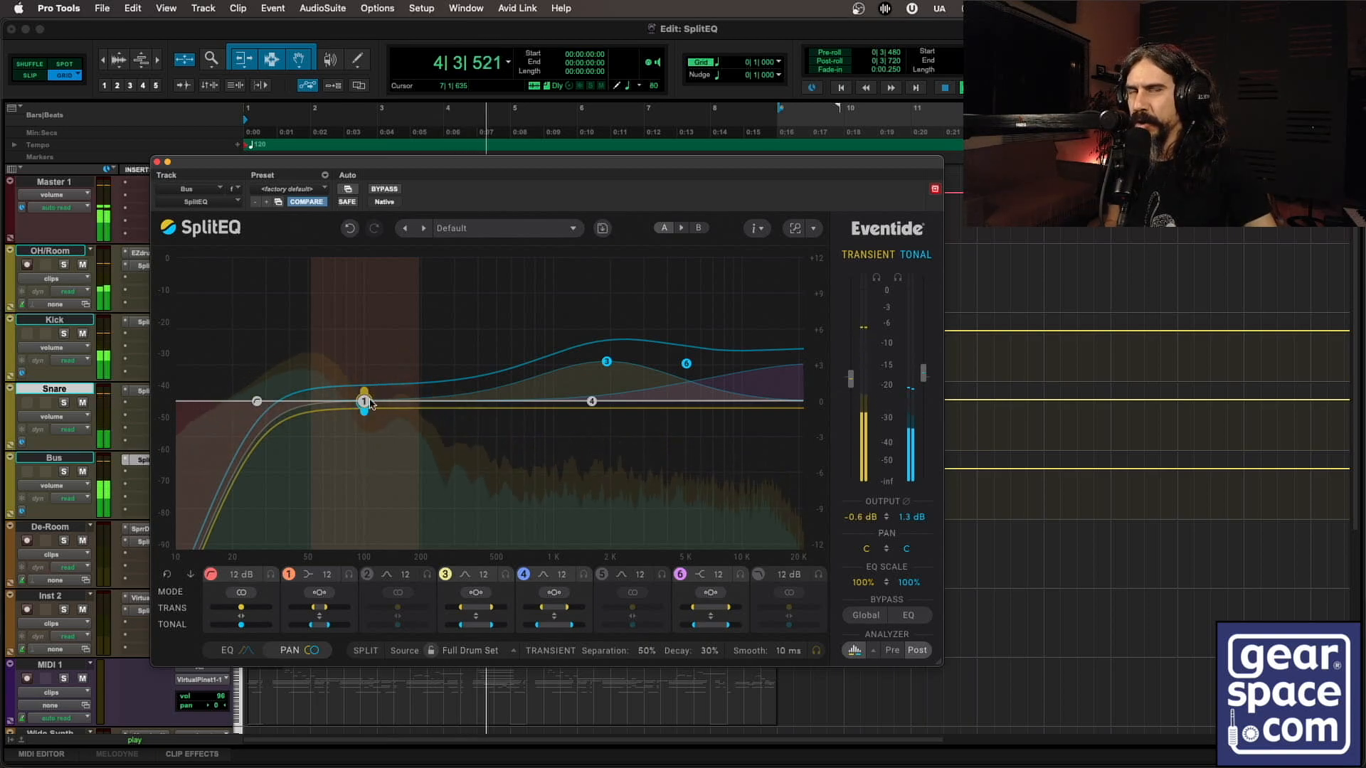
key("space")
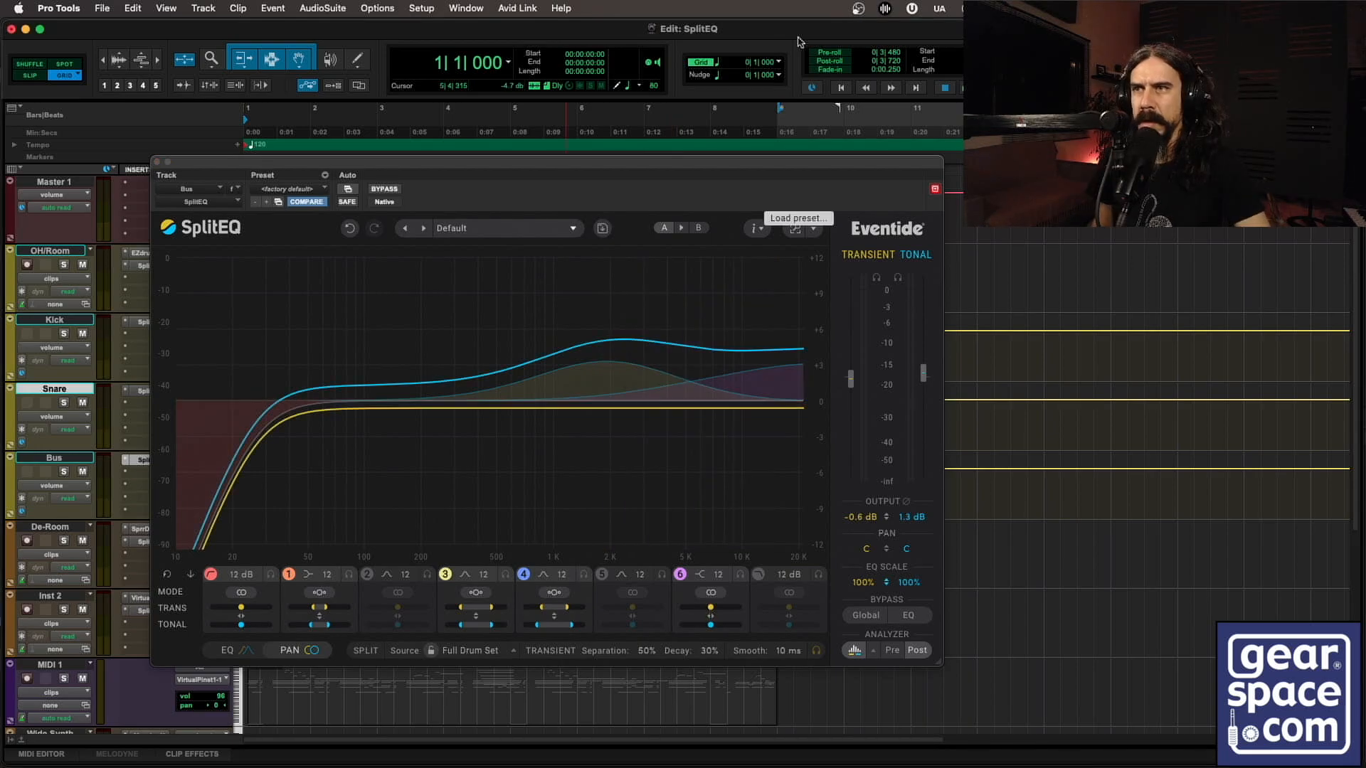
During playback, set SplitEQ band 6 on the Bus to 14 kHz, shift its transient and tonal pans left of center, and stop playback.
key("space")
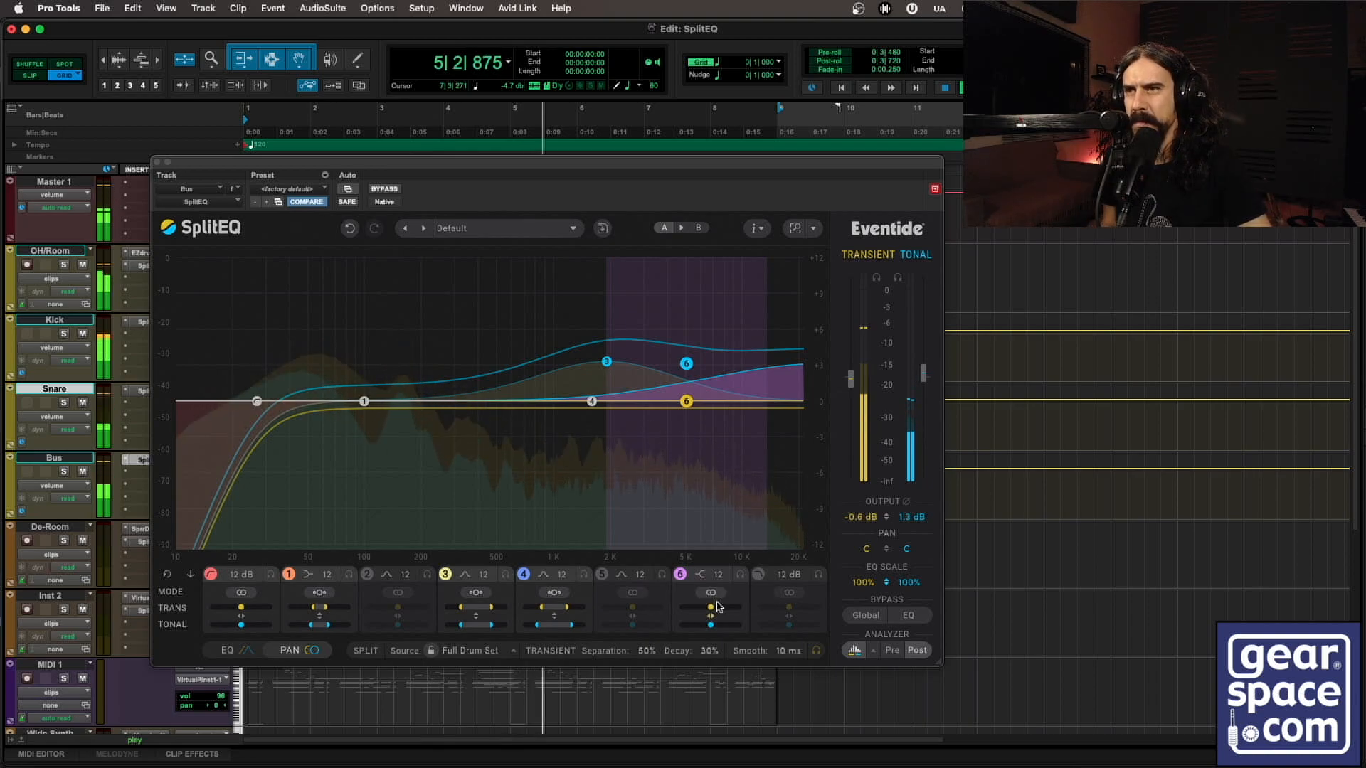
left_click_drag(709, 608, 705, 607)
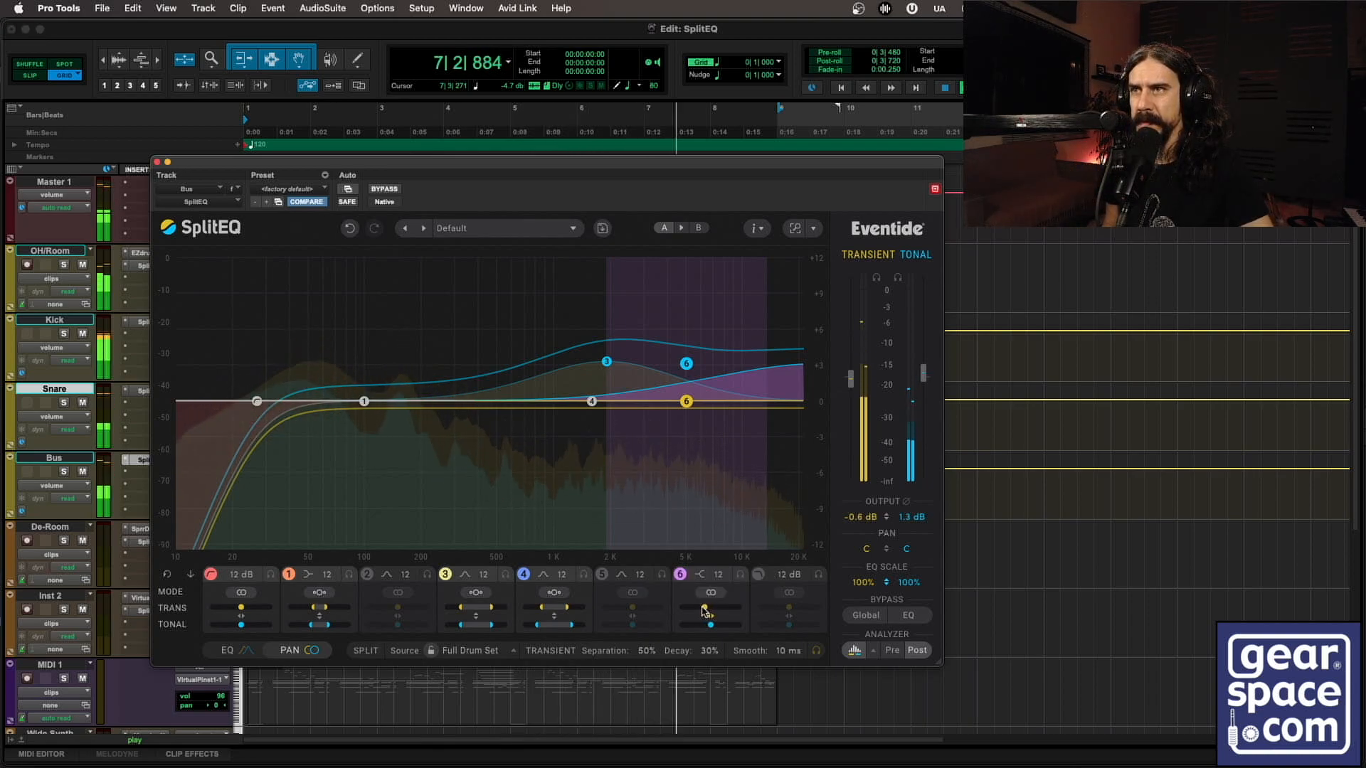
left_click(246, 653)
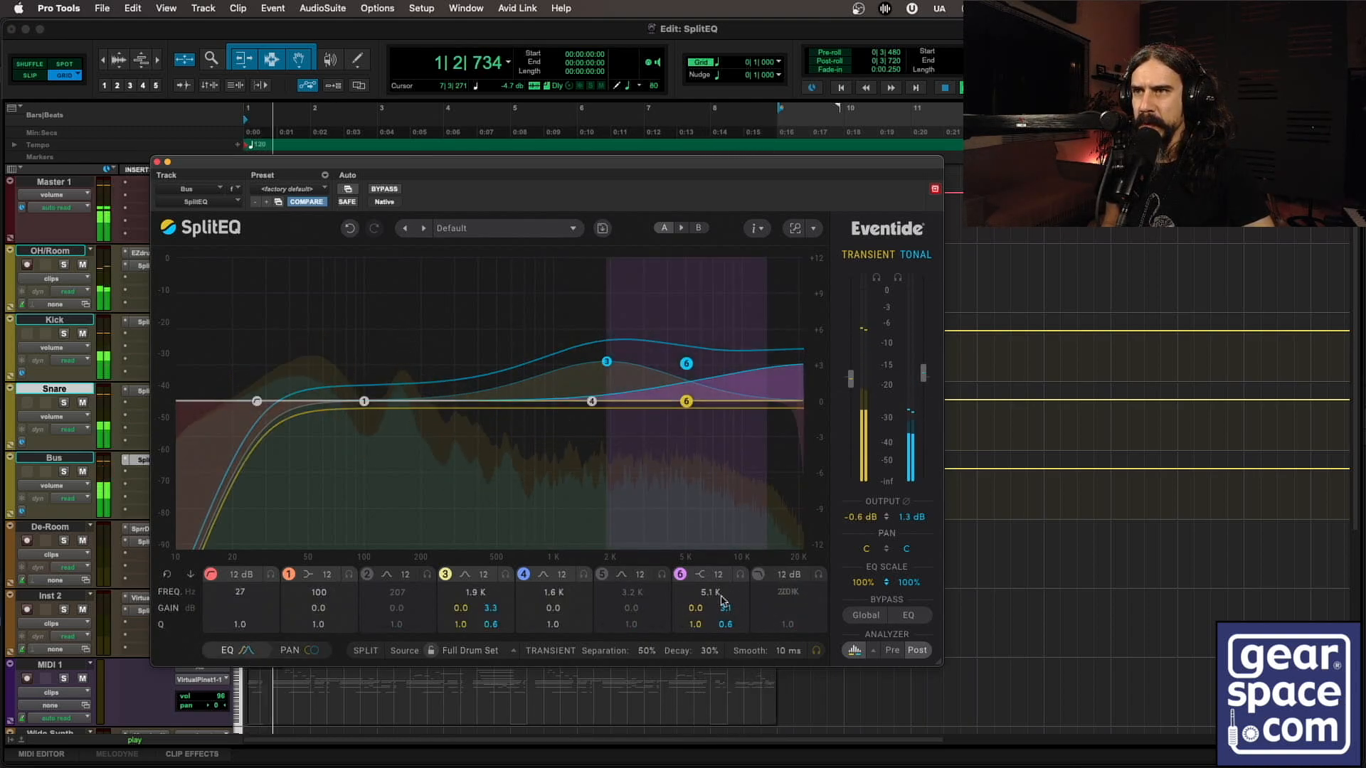
left_click_drag(714, 597, 721, 576)
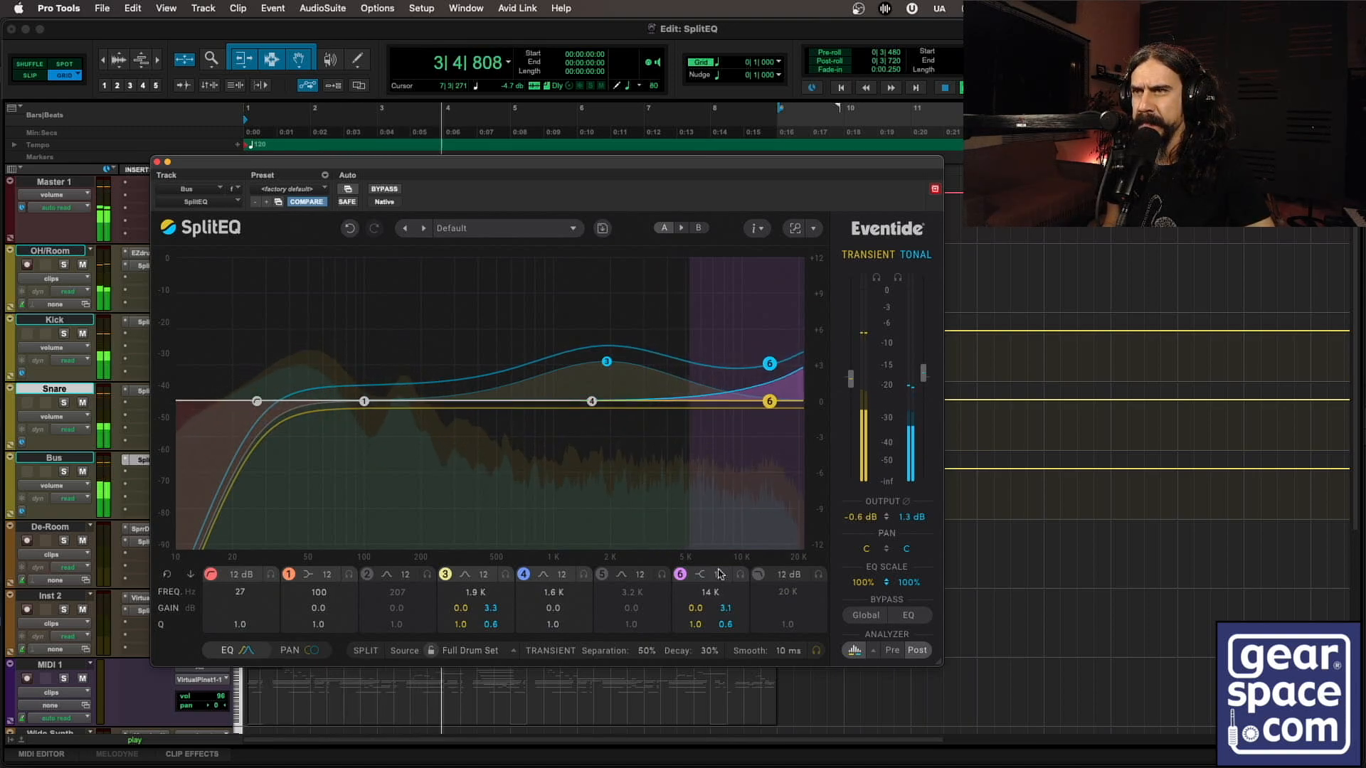
left_click(290, 651)
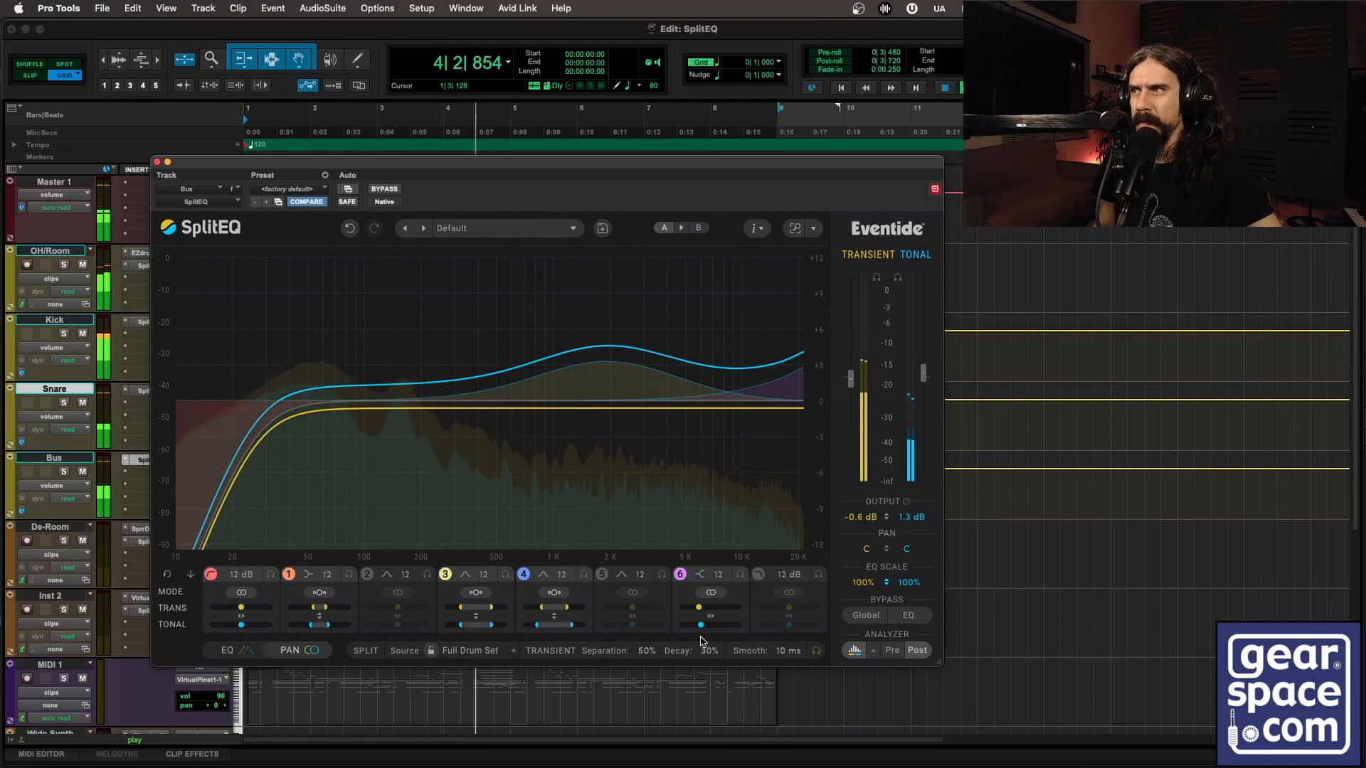
key("space")
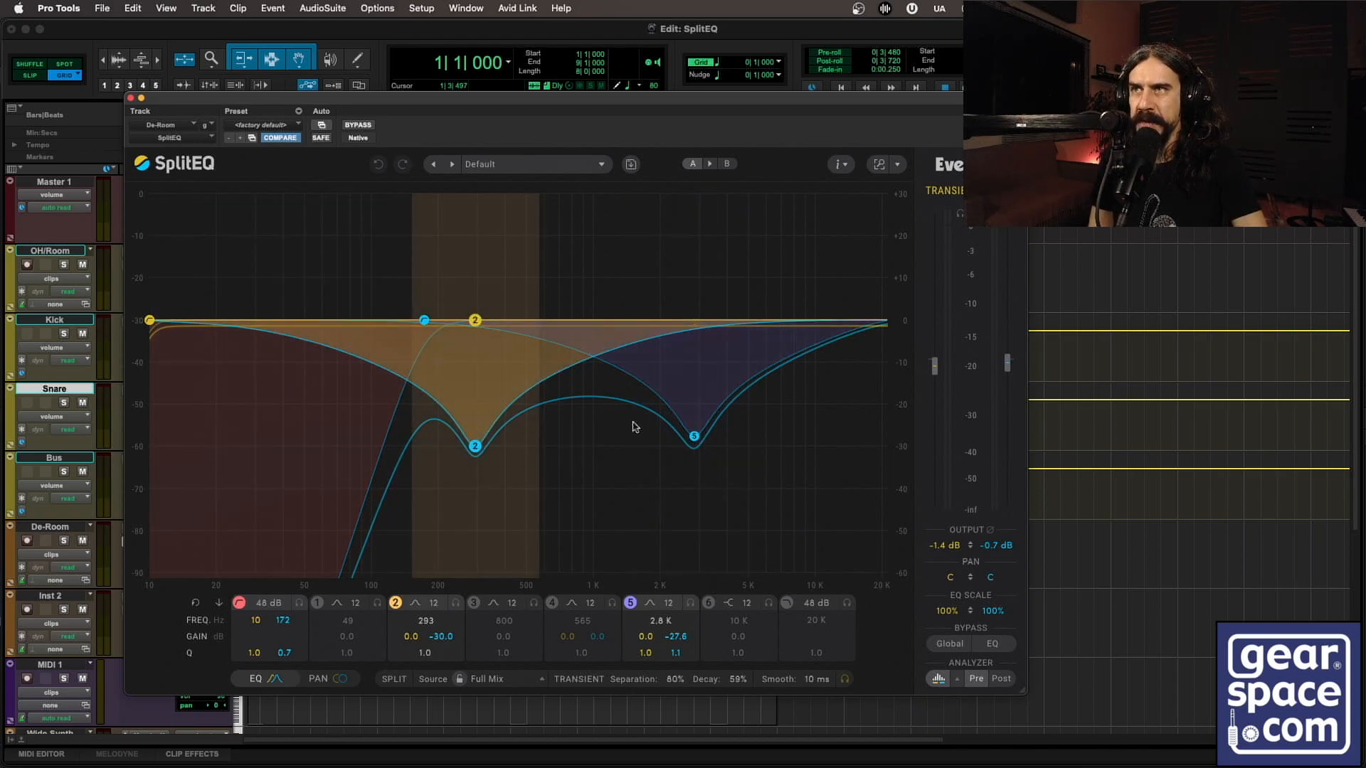
Audition the De-Room track with its SplitEQ bypassed and active again.
left_click(358, 125)
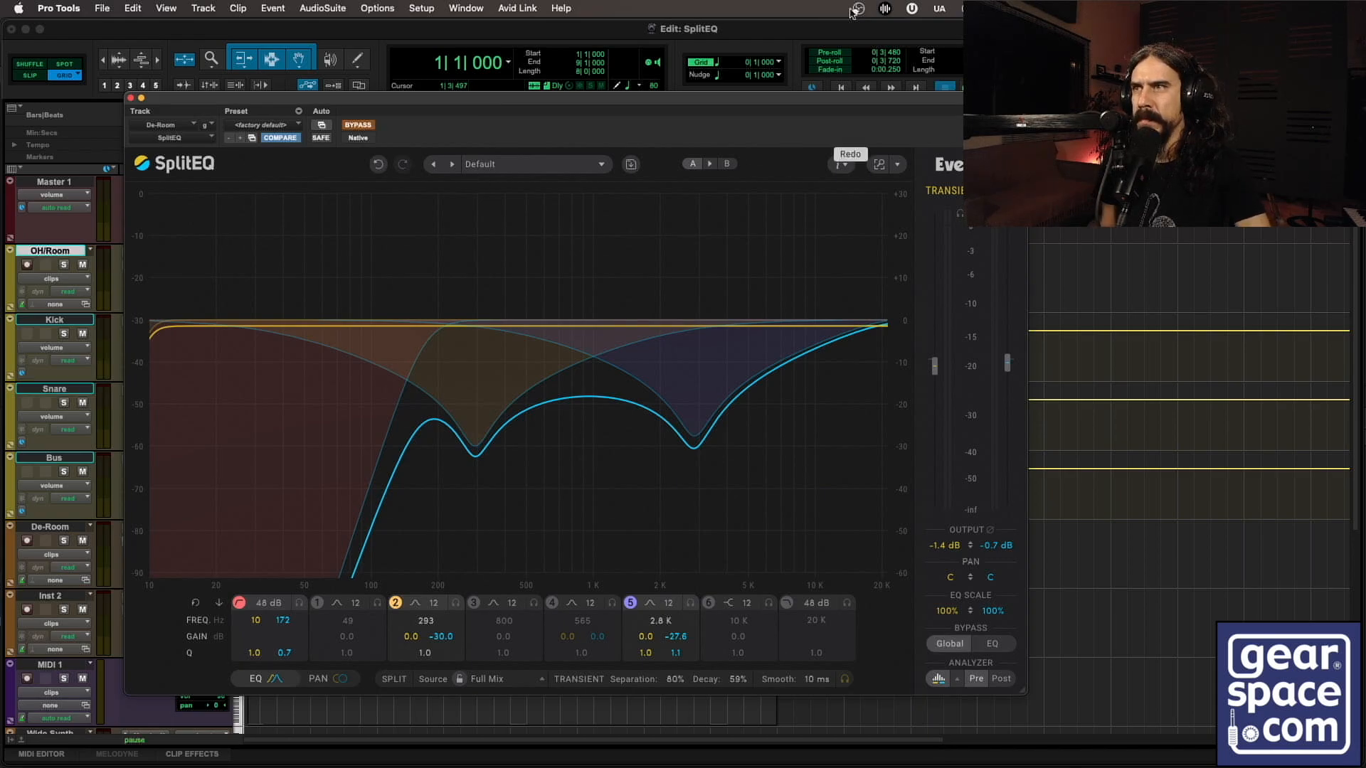
key("space")
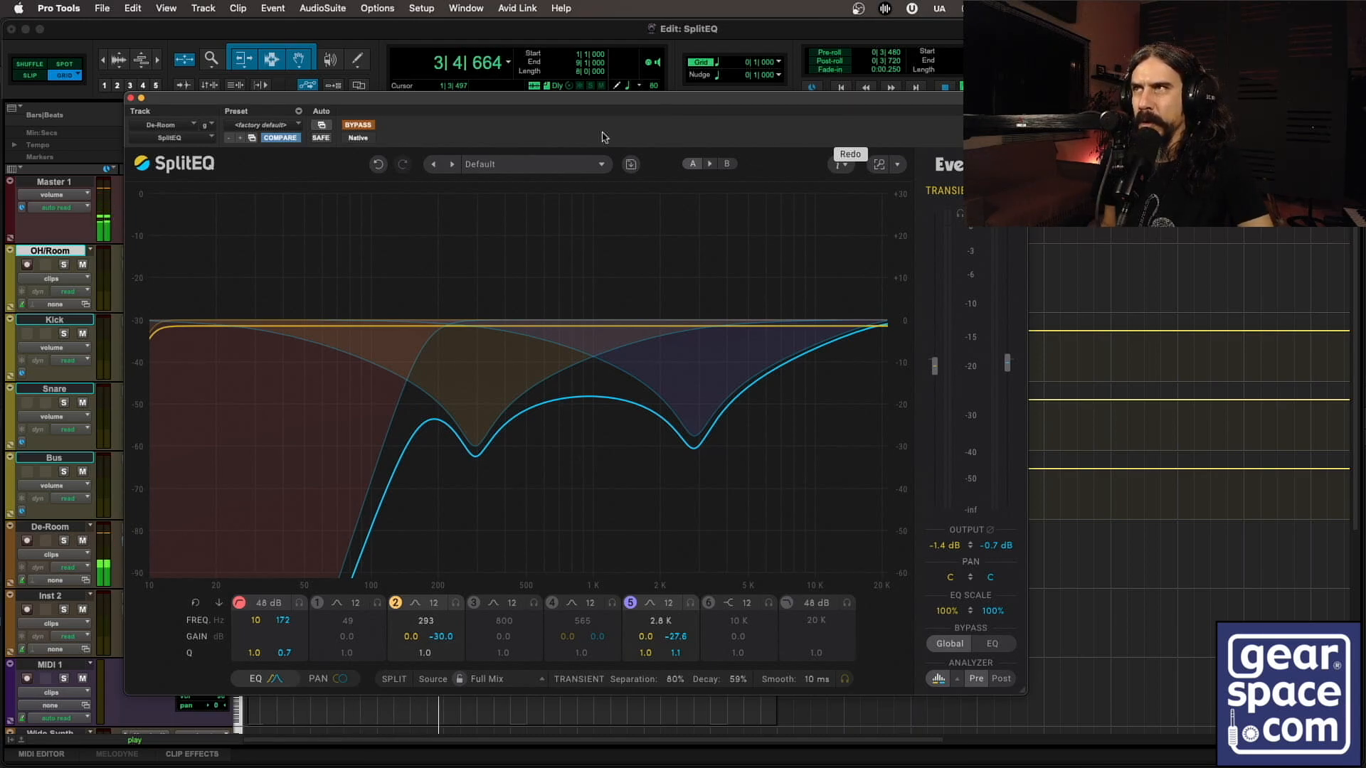
left_click(370, 129)
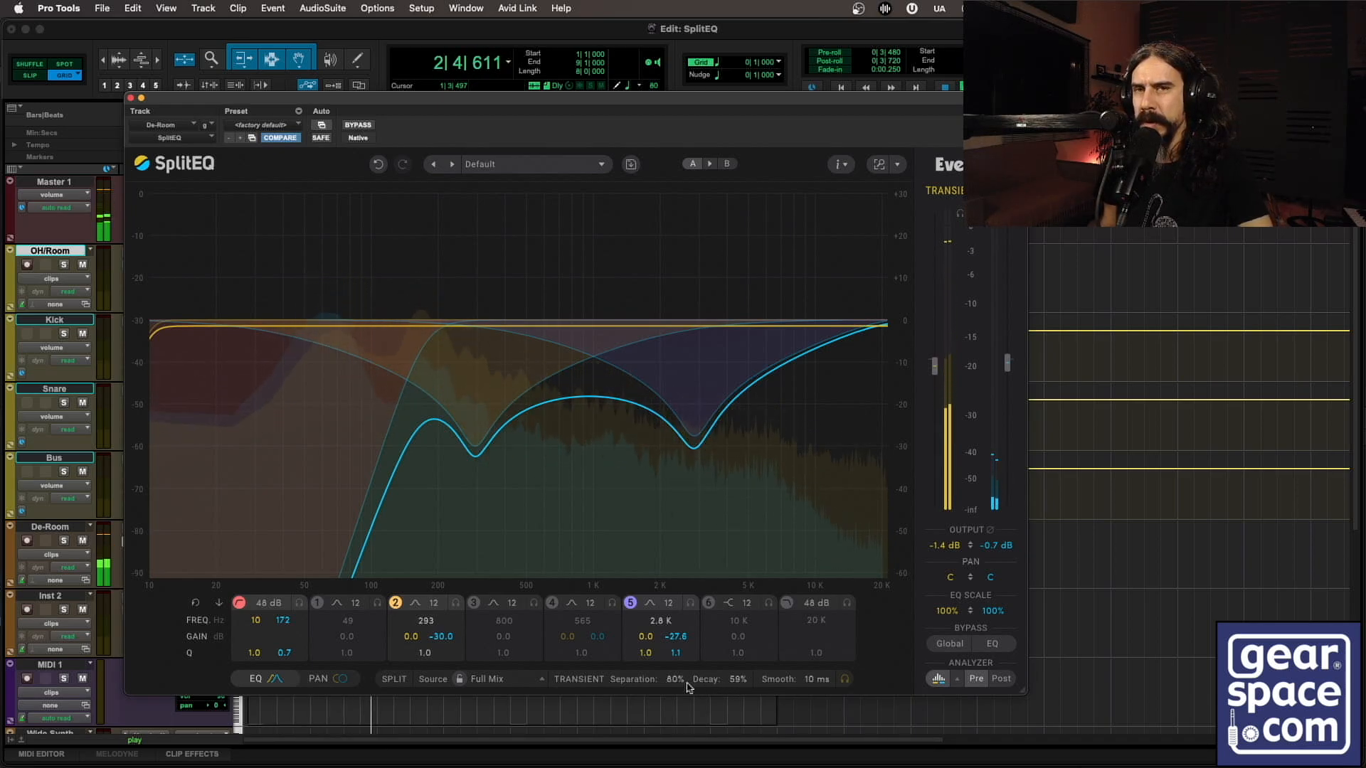
Adjust the De-Room split by ear during playback, ending with transient Separation at 33% and Decay at 66%.
left_click_drag(677, 681, 672, 723)
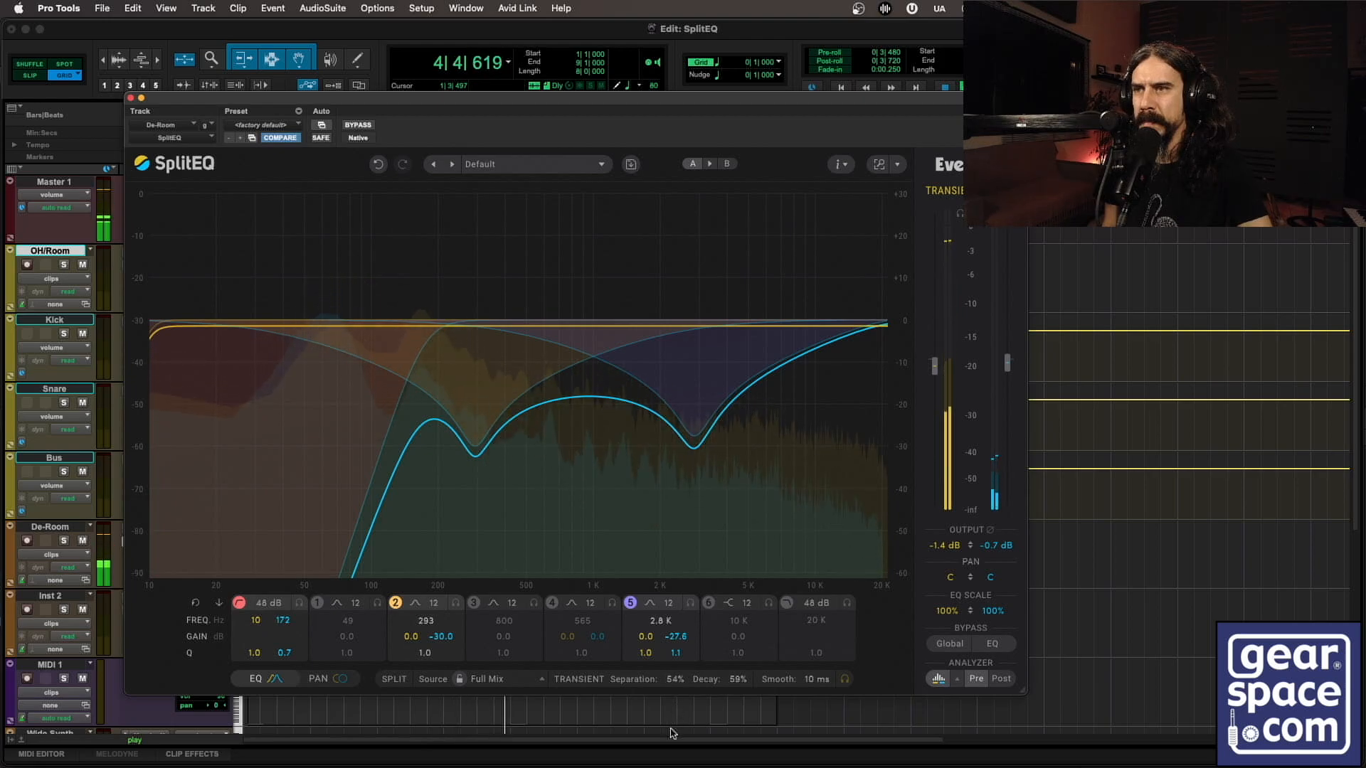
left_click_drag(736, 702, 737, 710)
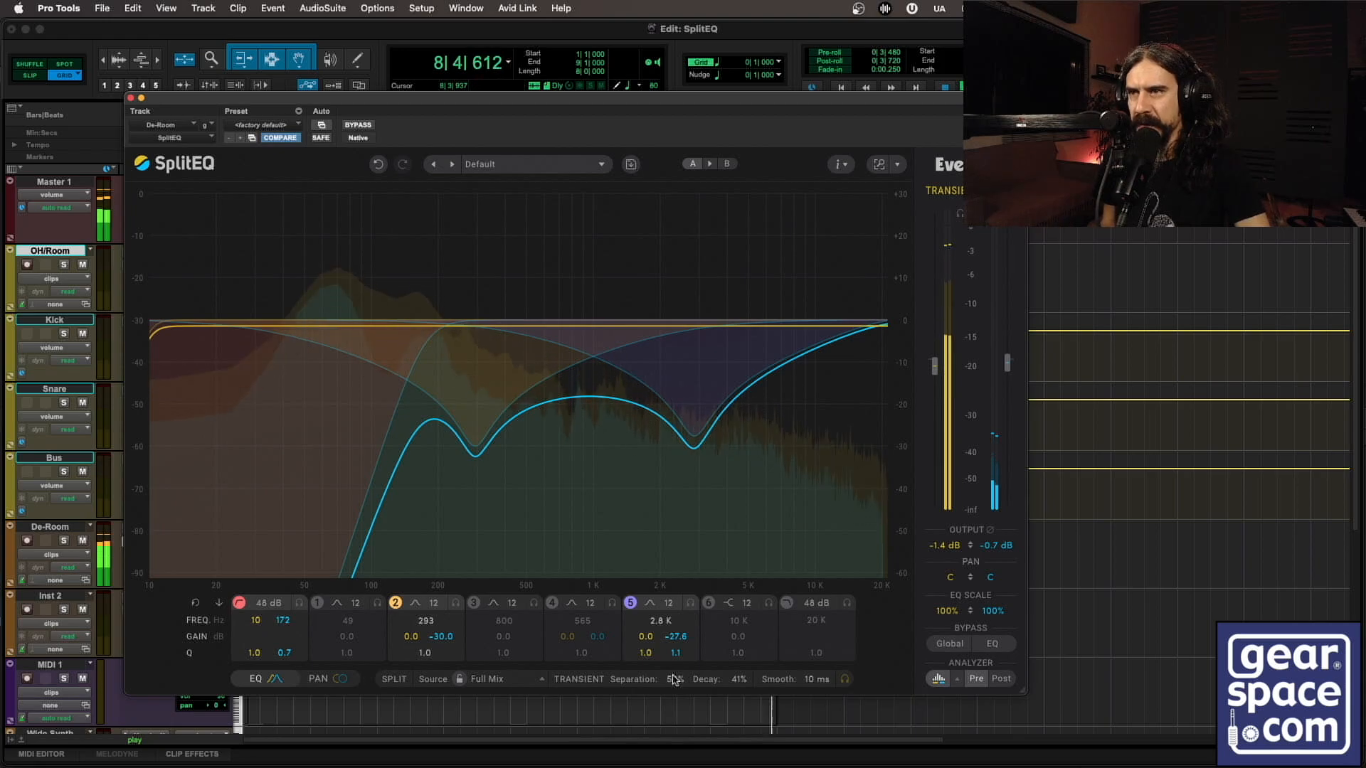
left_click_drag(676, 685, 680, 666)
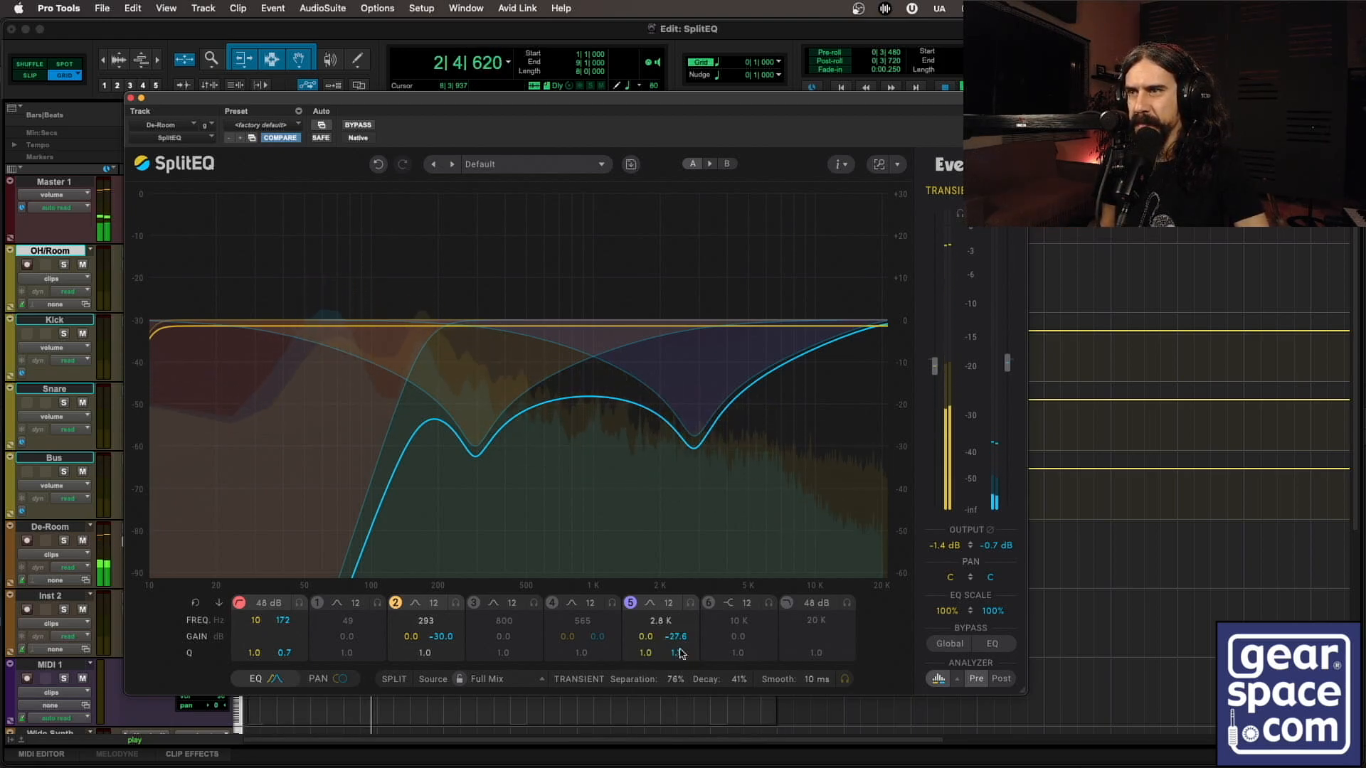
left_click_drag(679, 658, 740, 653)
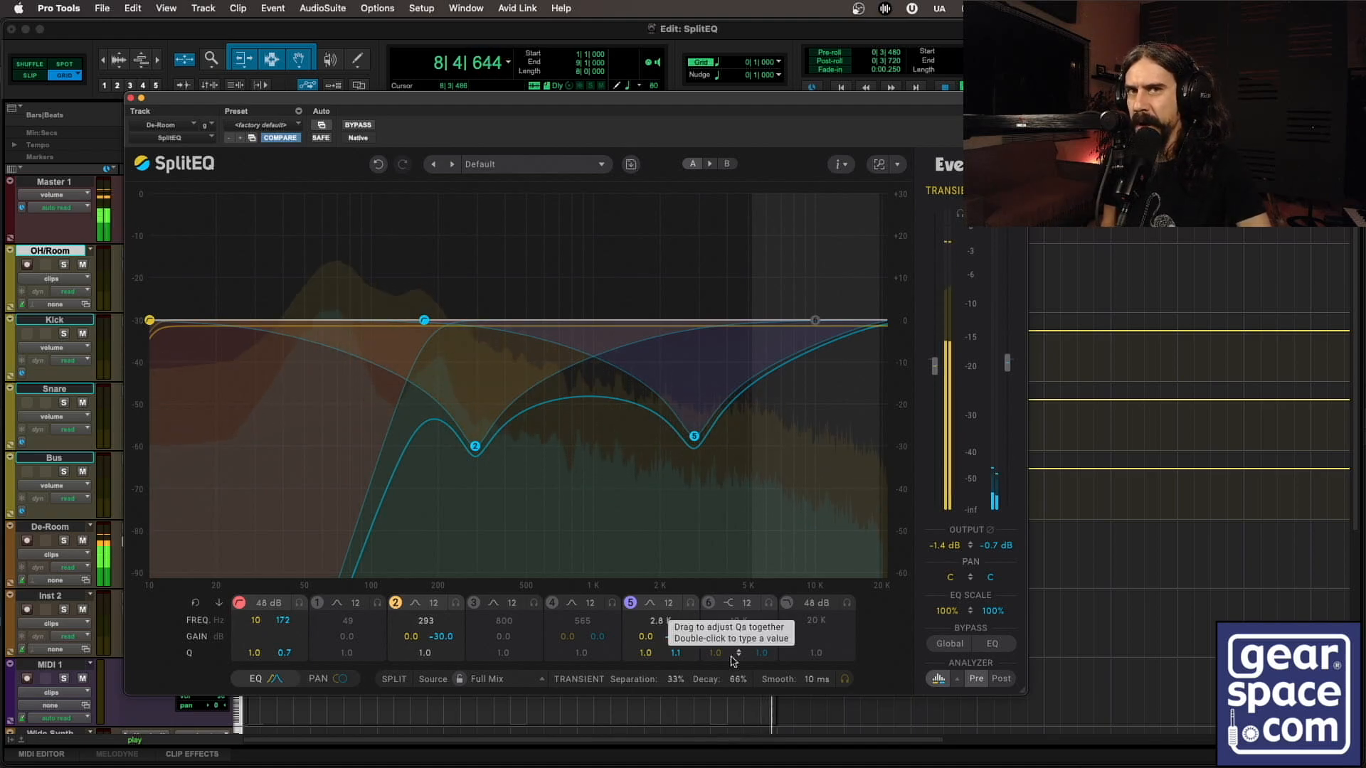
Stop playback and review the available split source types, leaving Full Mix selected.
key("space")
left_click(507, 682)
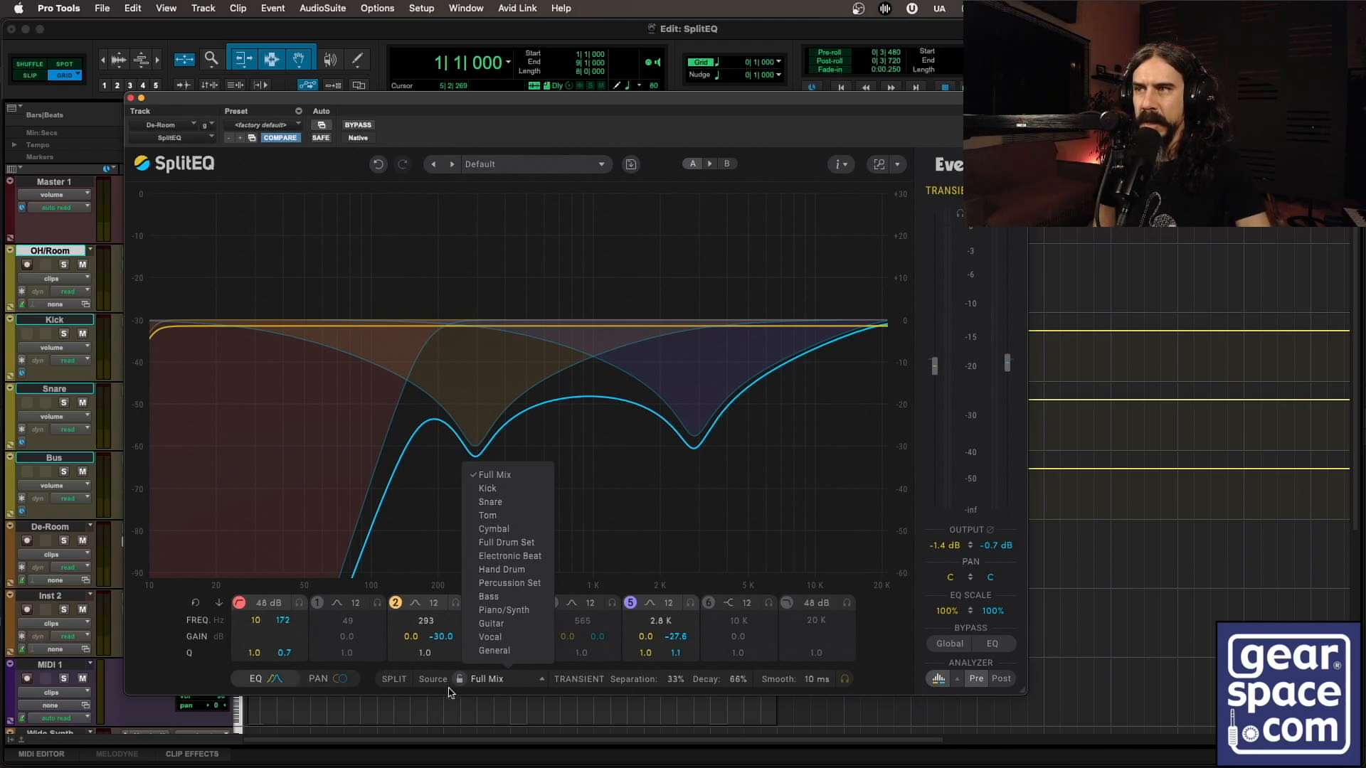
left_click(523, 680)
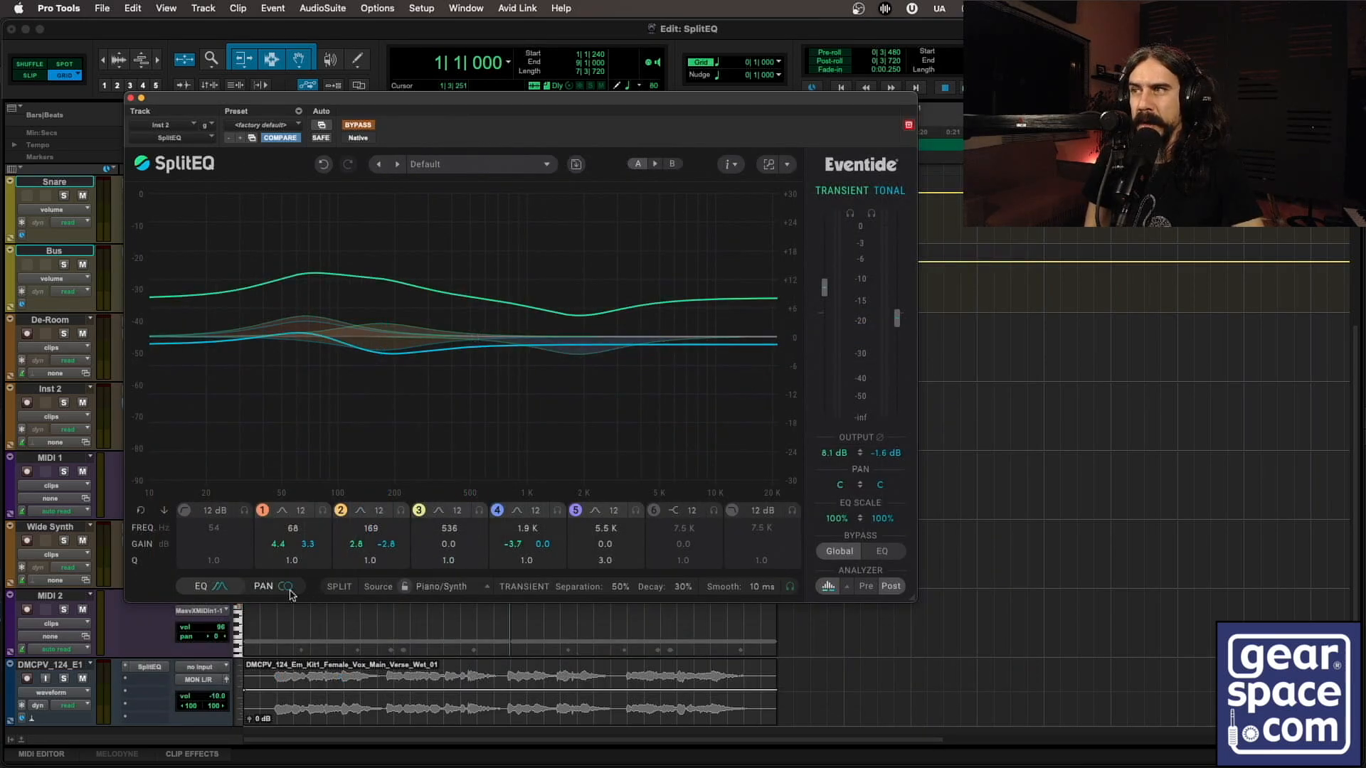
Review the band pan settings in Inst 2's SplitEQ, return to the EQ settings, and audition the track bypassed, ending with the plug-in active.
left_click(285, 588)
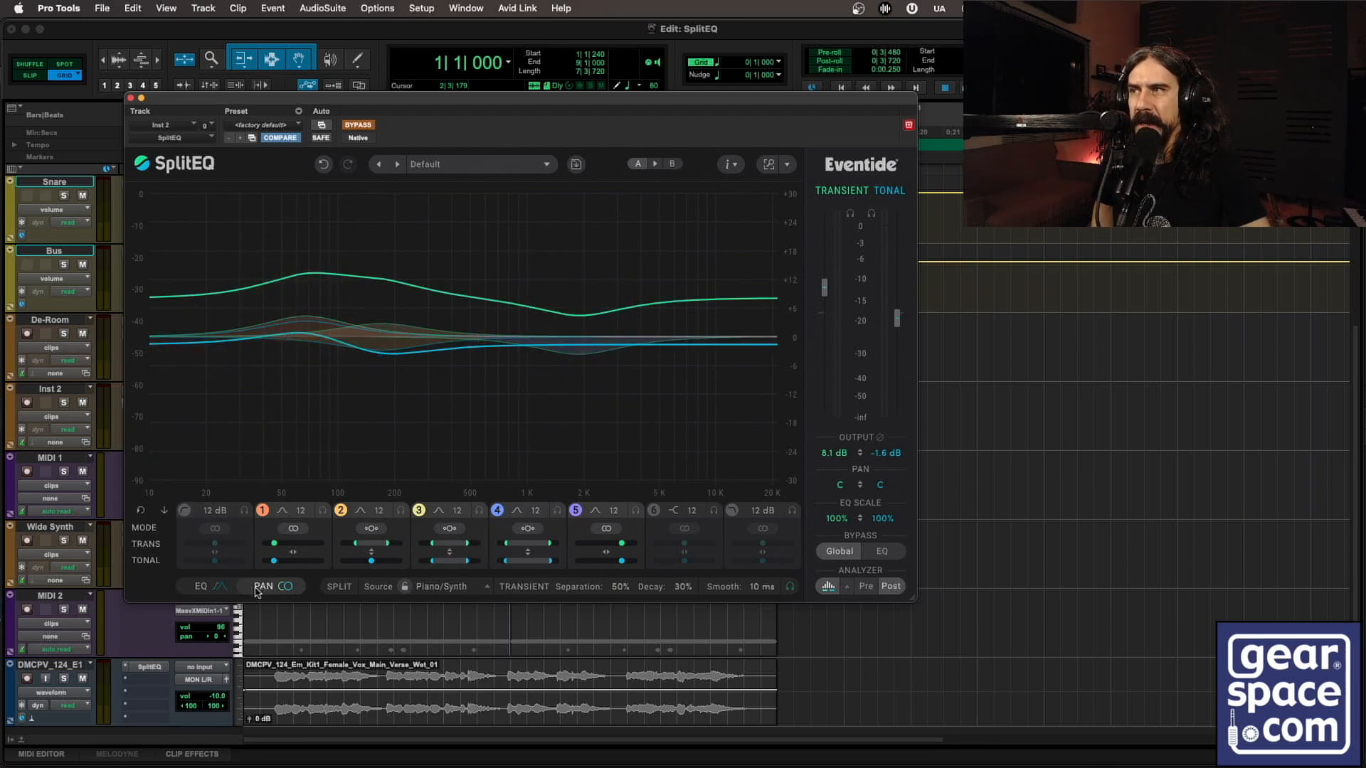
left_click(231, 593)
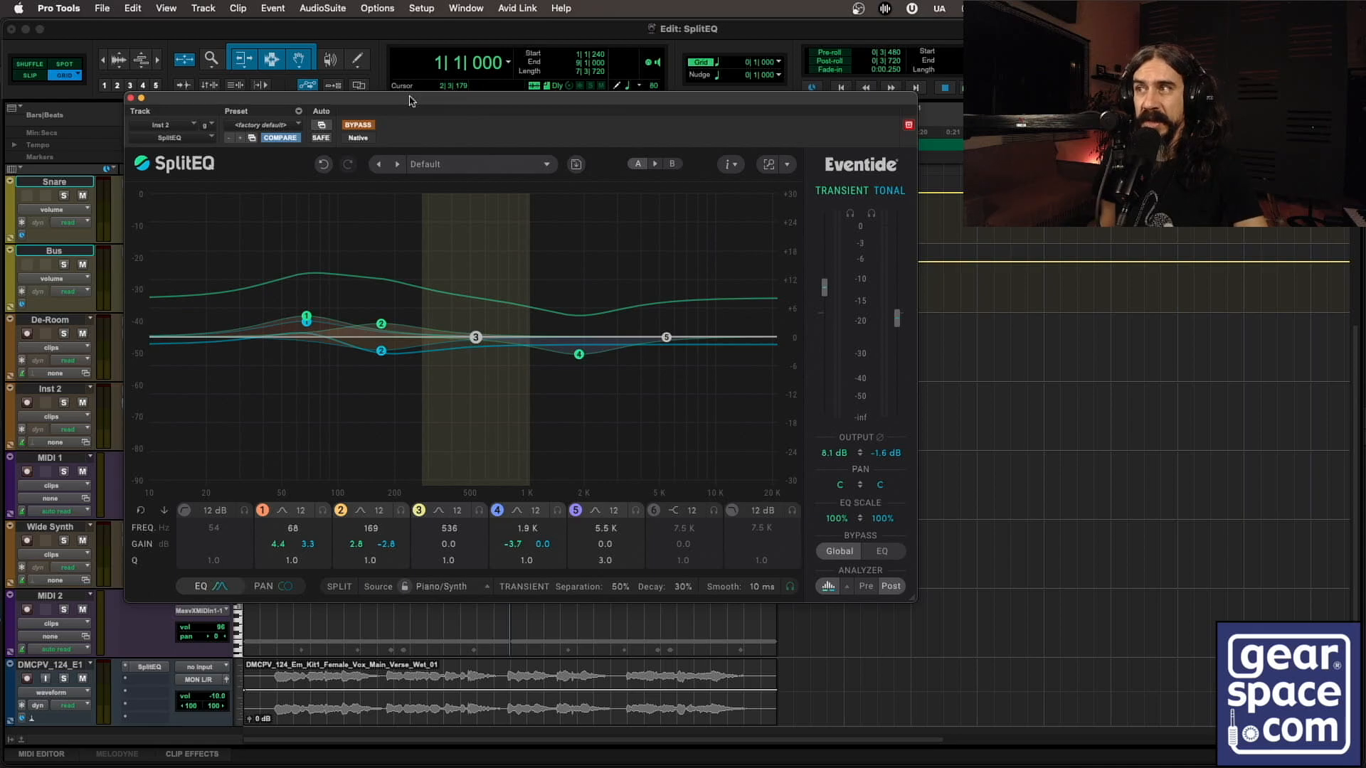
key("space")
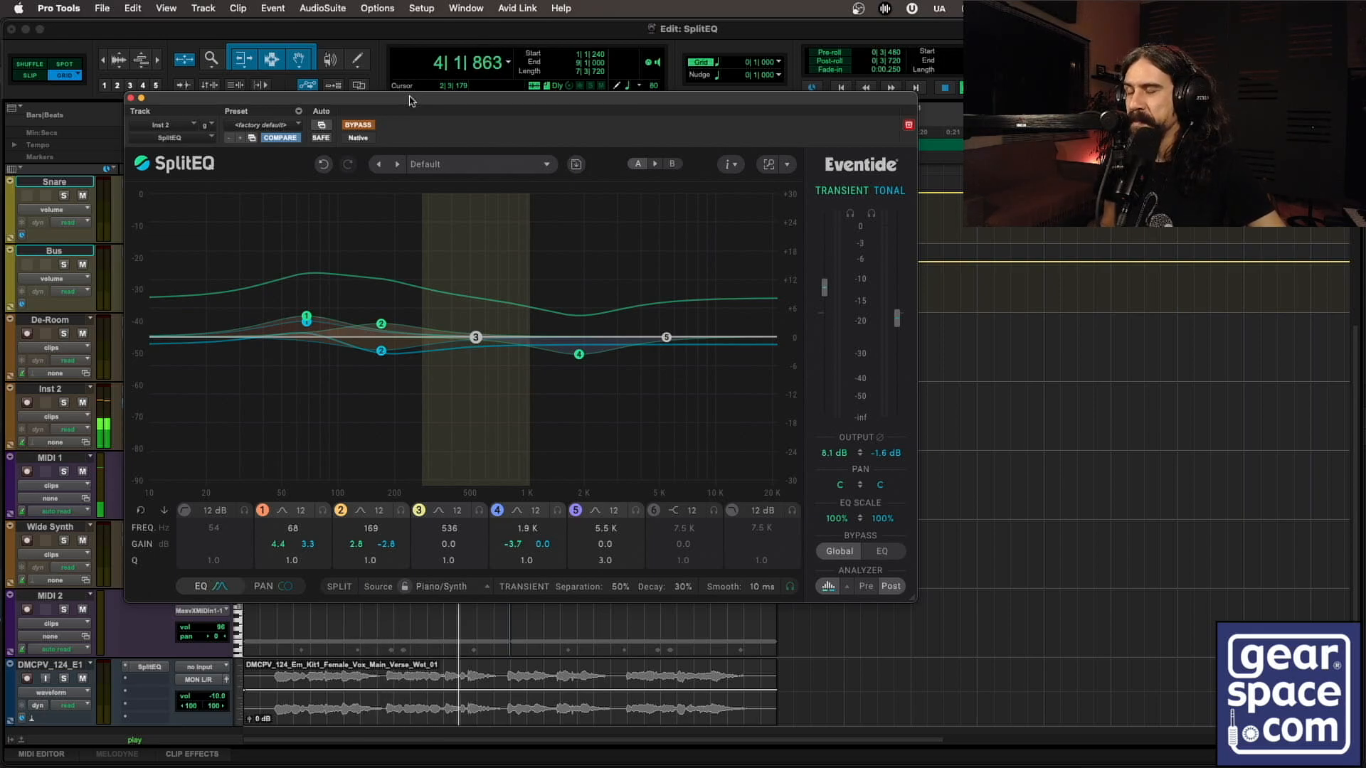
left_click(368, 126)
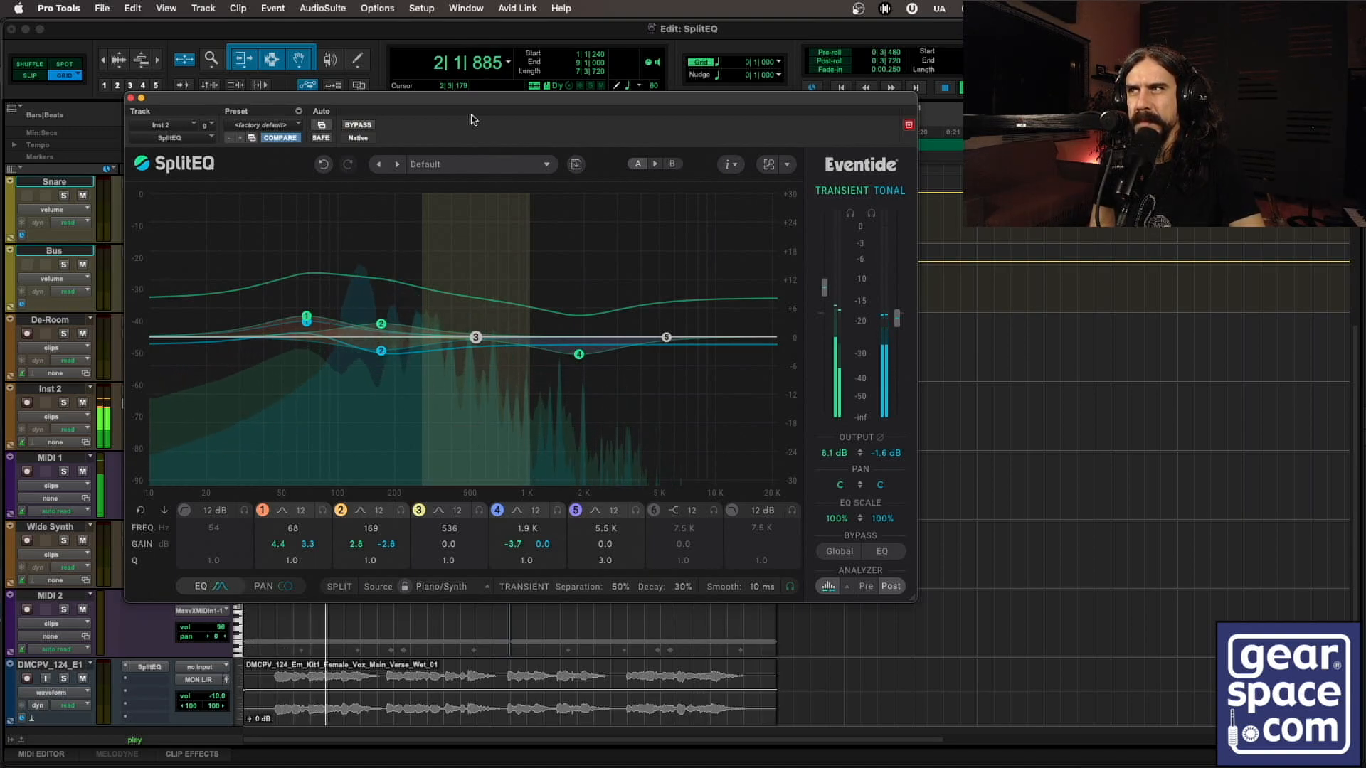
Check Inst 2's per-band pan settings during playback, return to the EQ settings and stop playback.
left_click(285, 587)
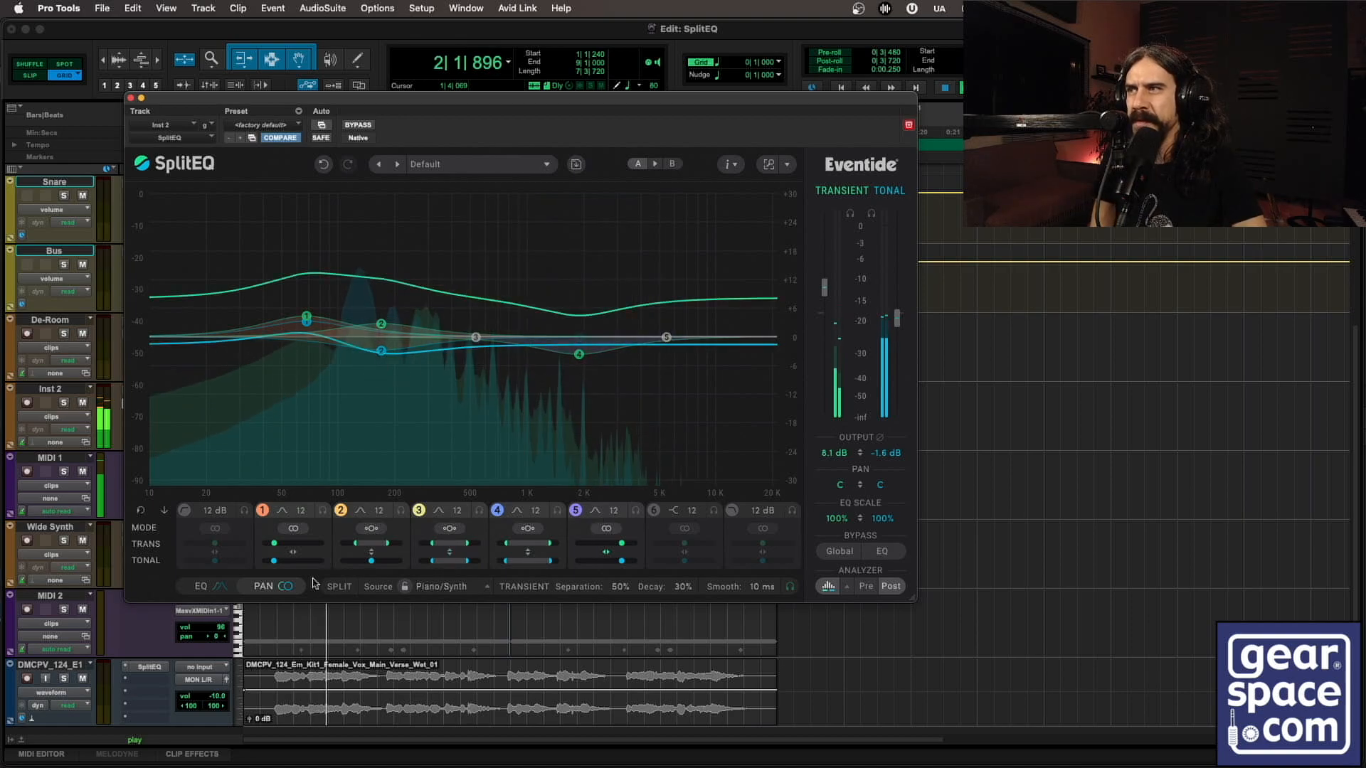
left_click(218, 590)
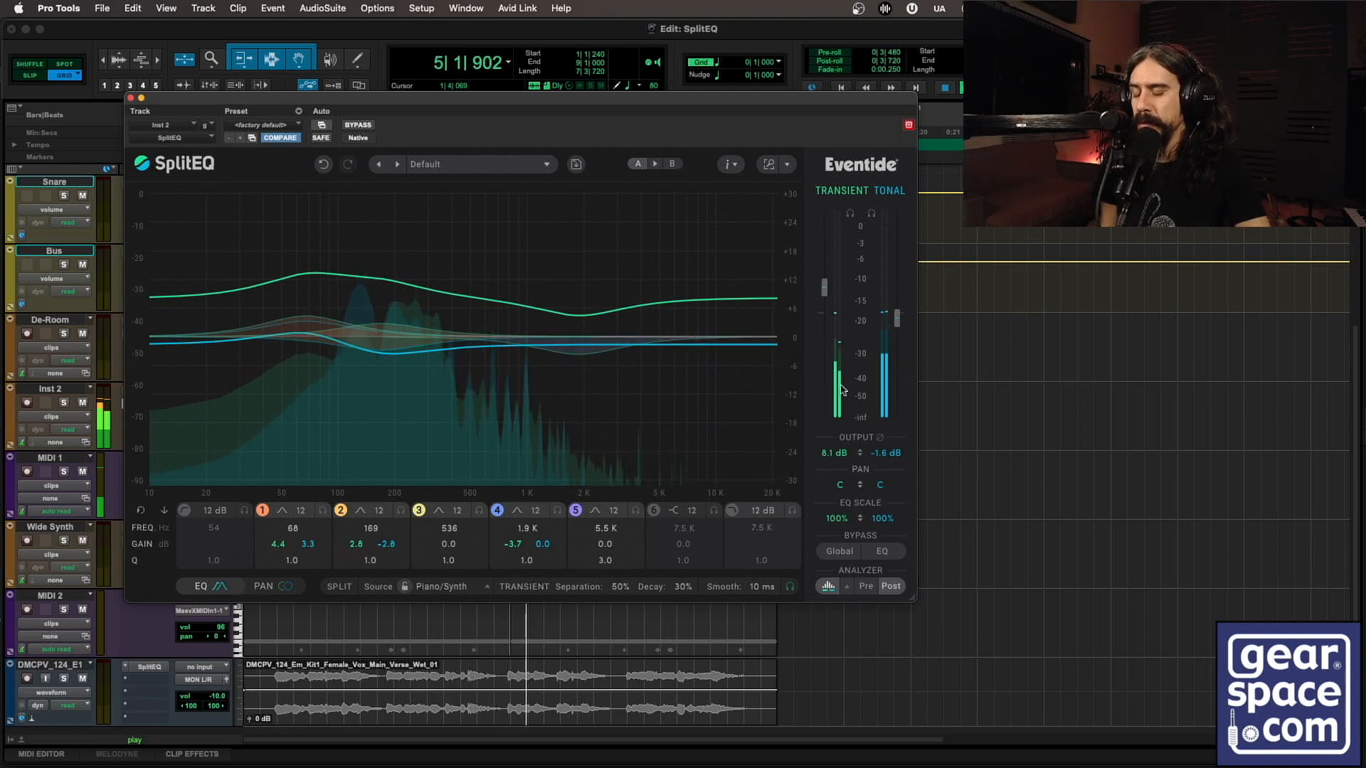
key("space")
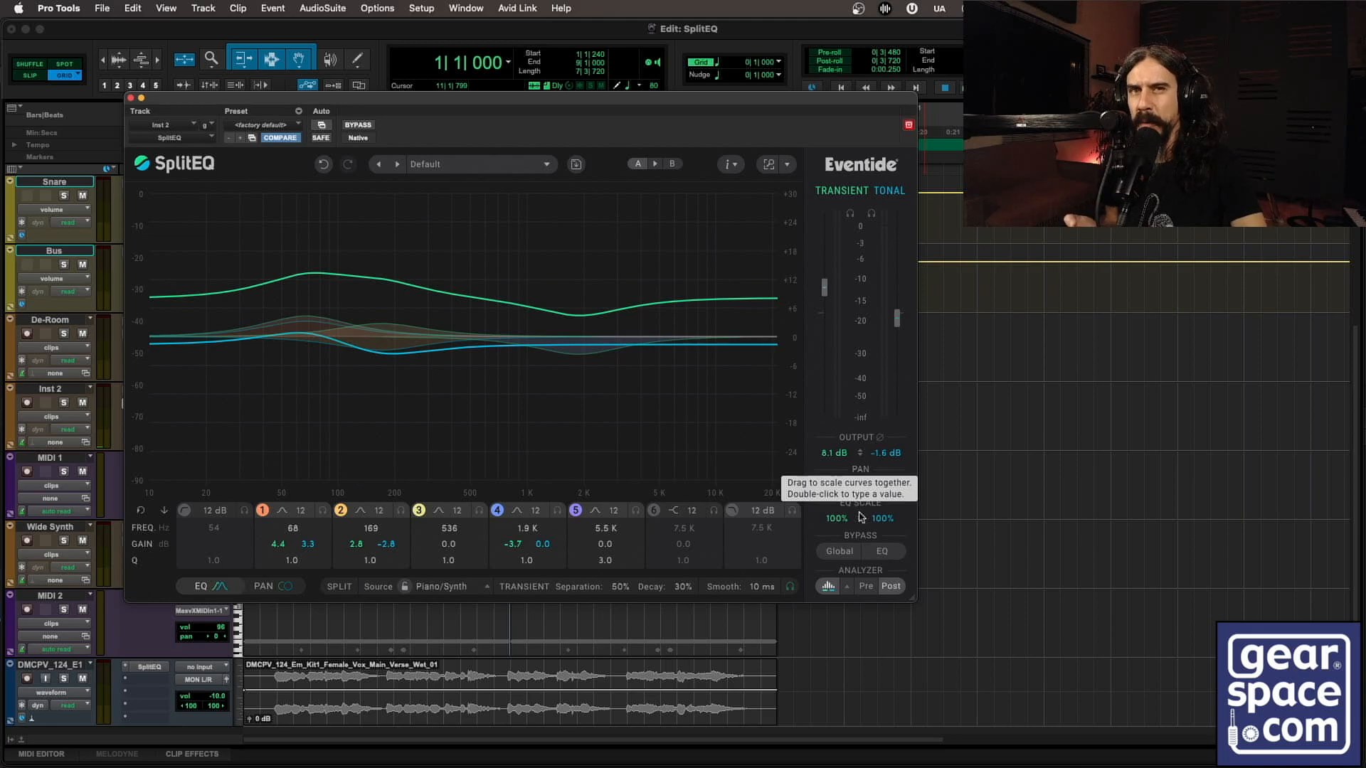
During playback, set Inst 2's transient and tonal EQ Scale to 200%, and try the master pans, ending with both centered and playback stopped.
key("space")
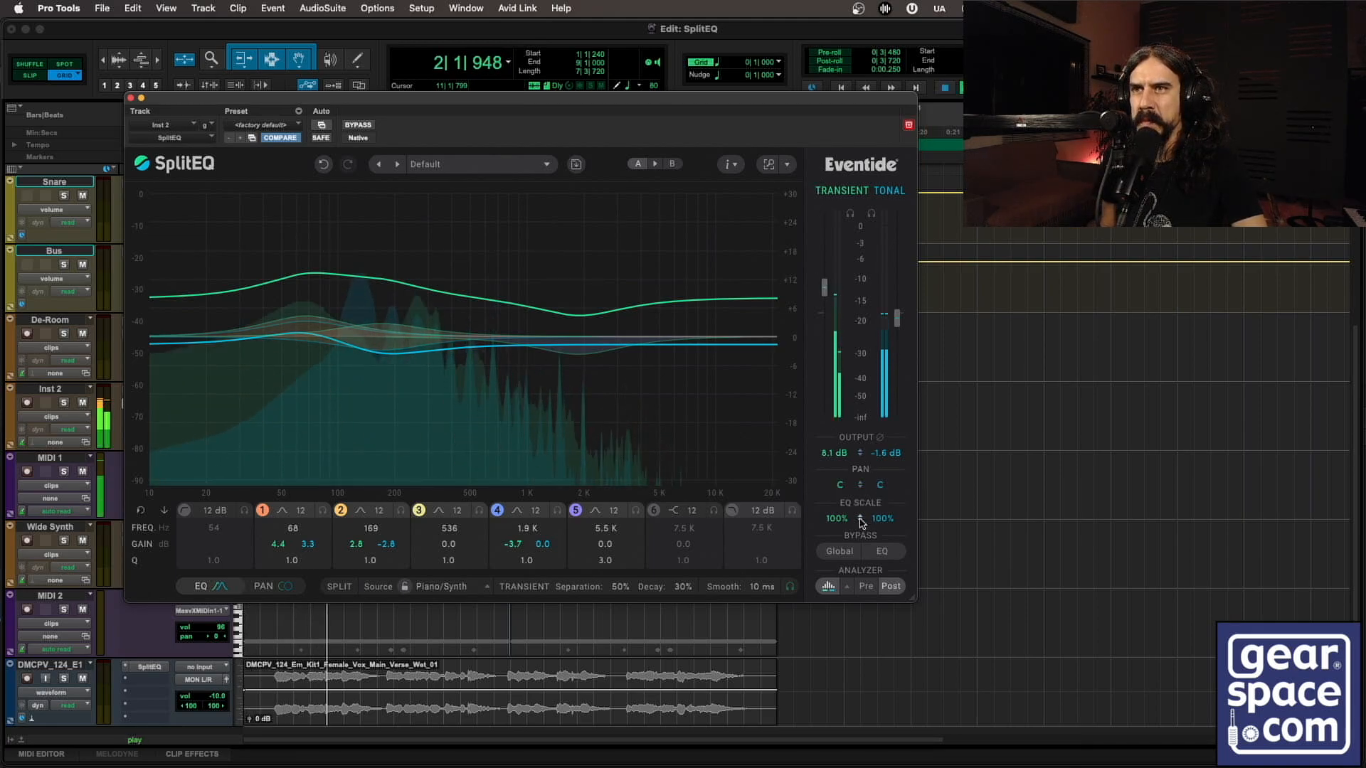
left_click_drag(860, 517, 862, 481)
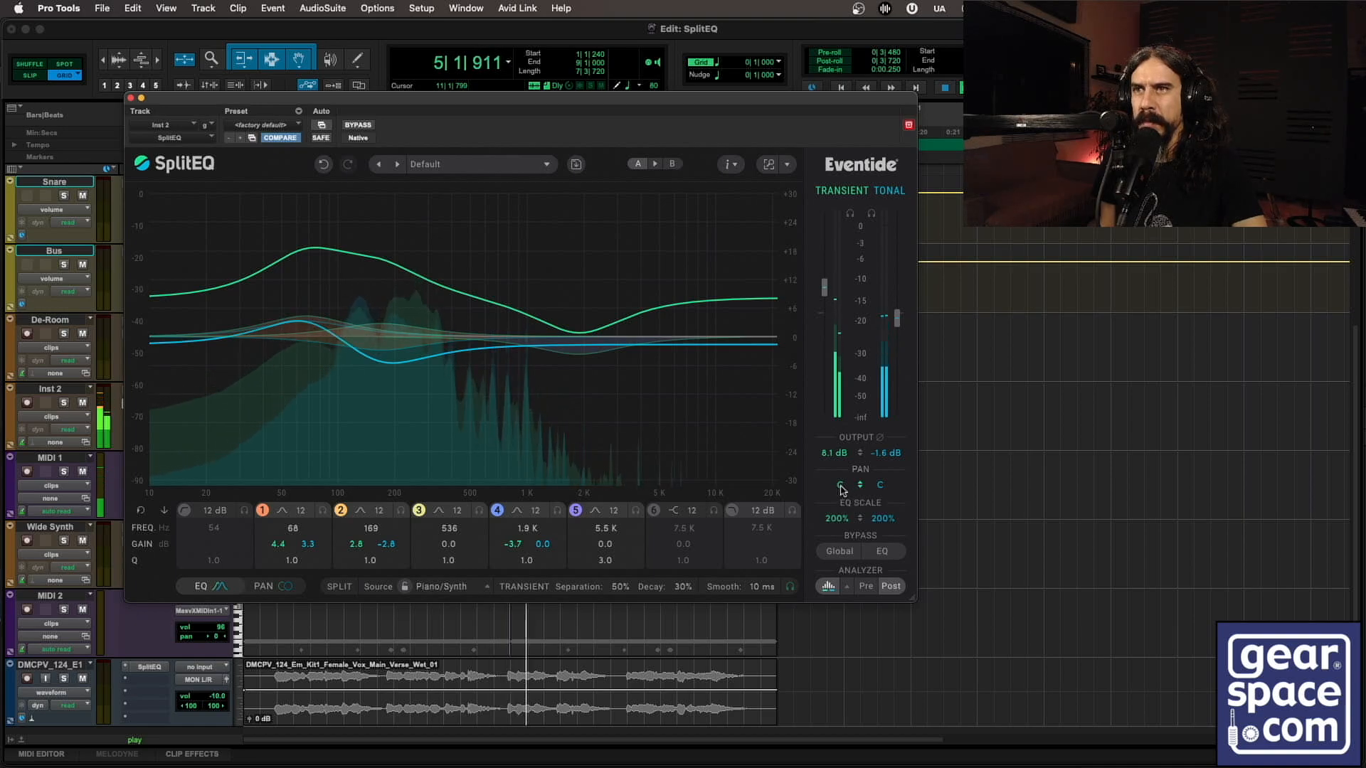
left_click_drag(841, 486, 882, 478)
double_click(861, 490)
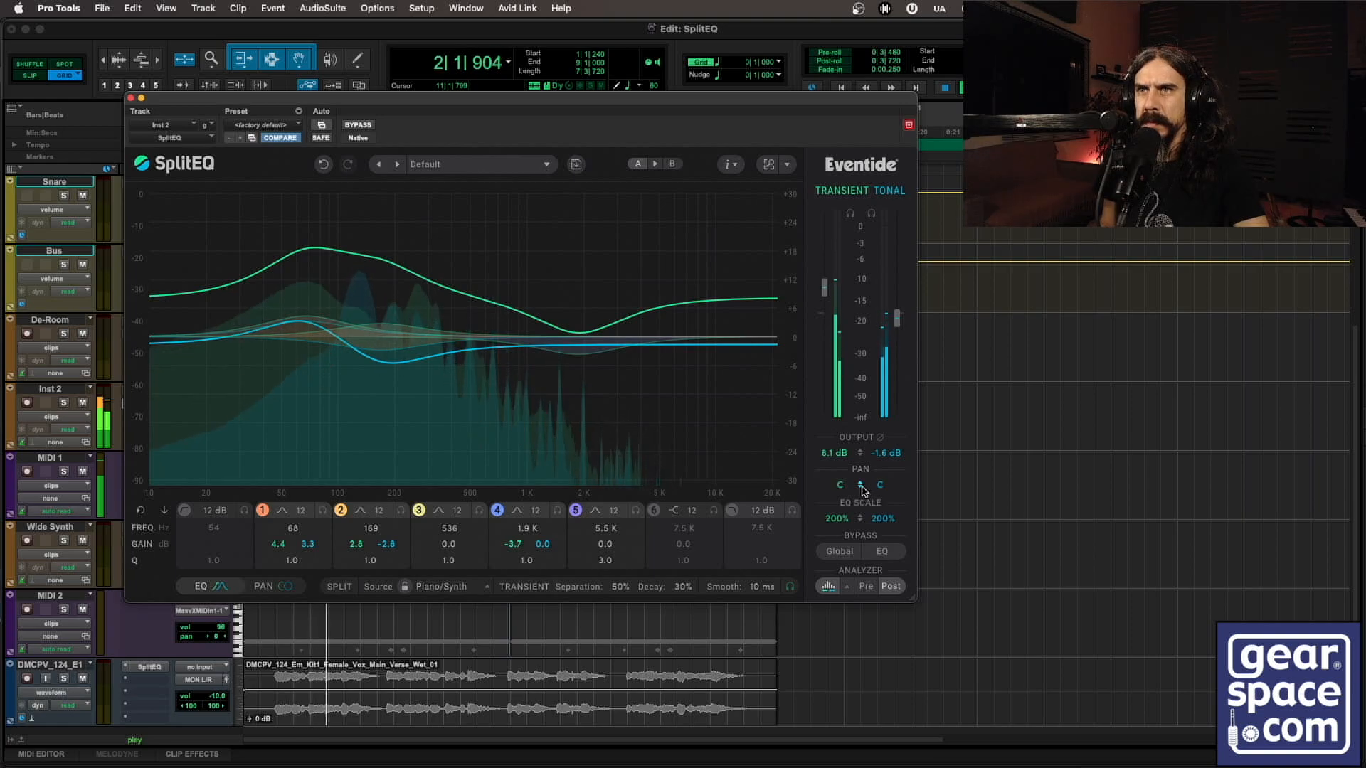
key("space")
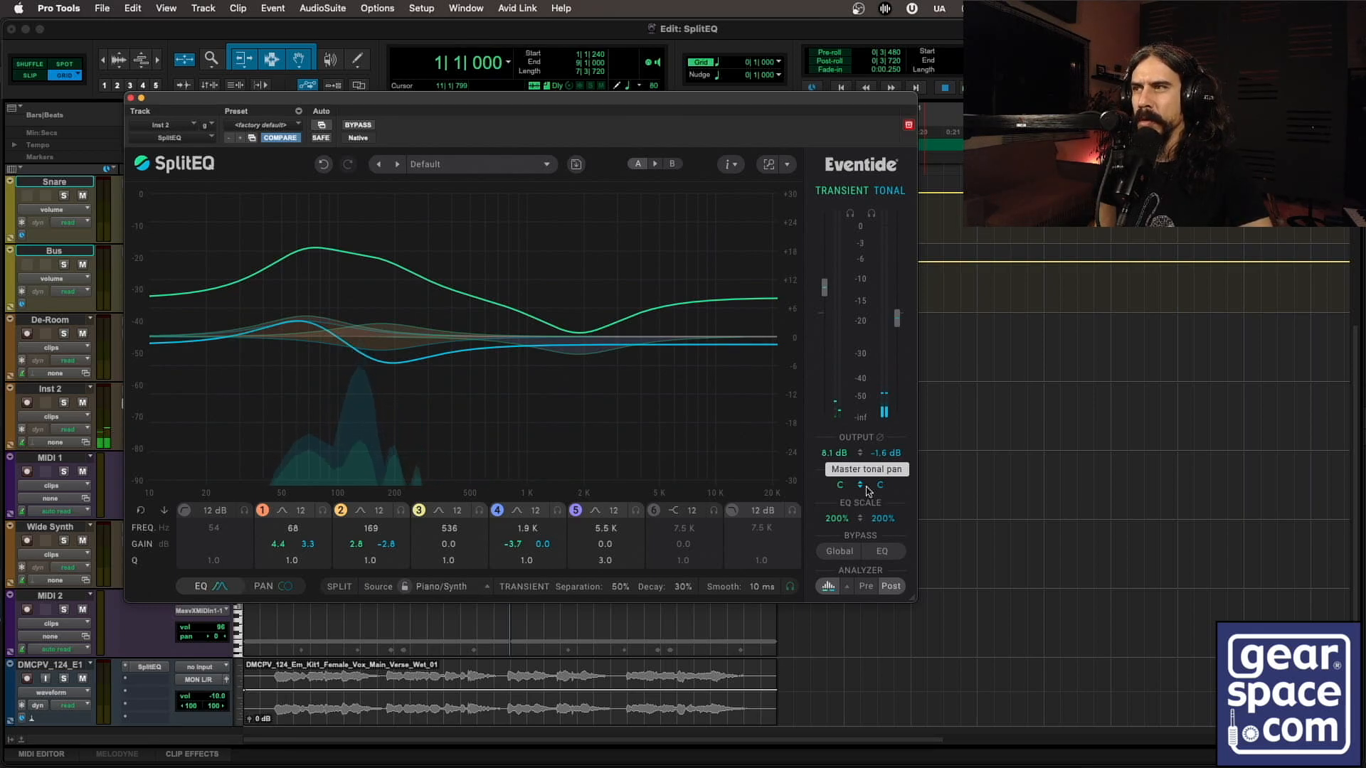
Close Inst 2's SplitEQ, open the one on the Wide Synth track, and audition the track bypassed, ending with the plug-in active.
left_click(131, 98)
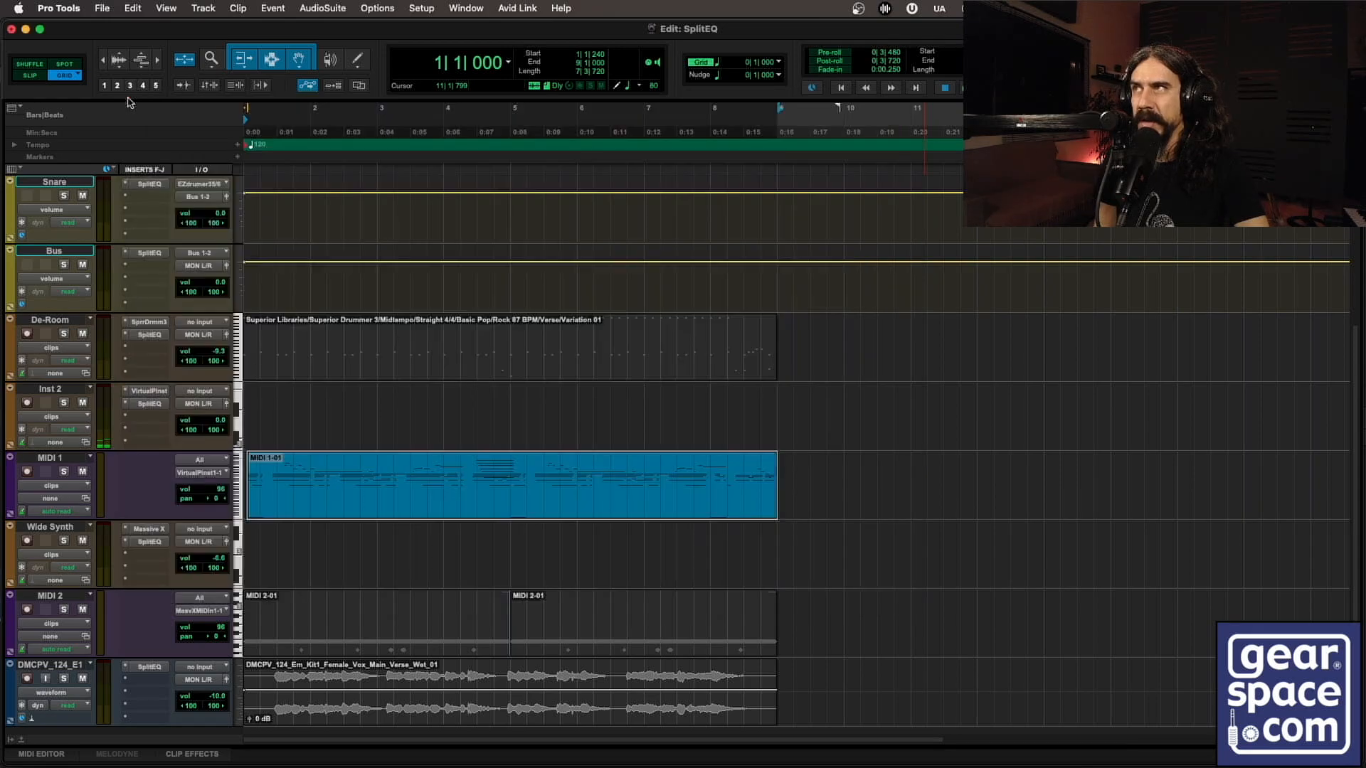
scroll(323, 463, "down", 1)
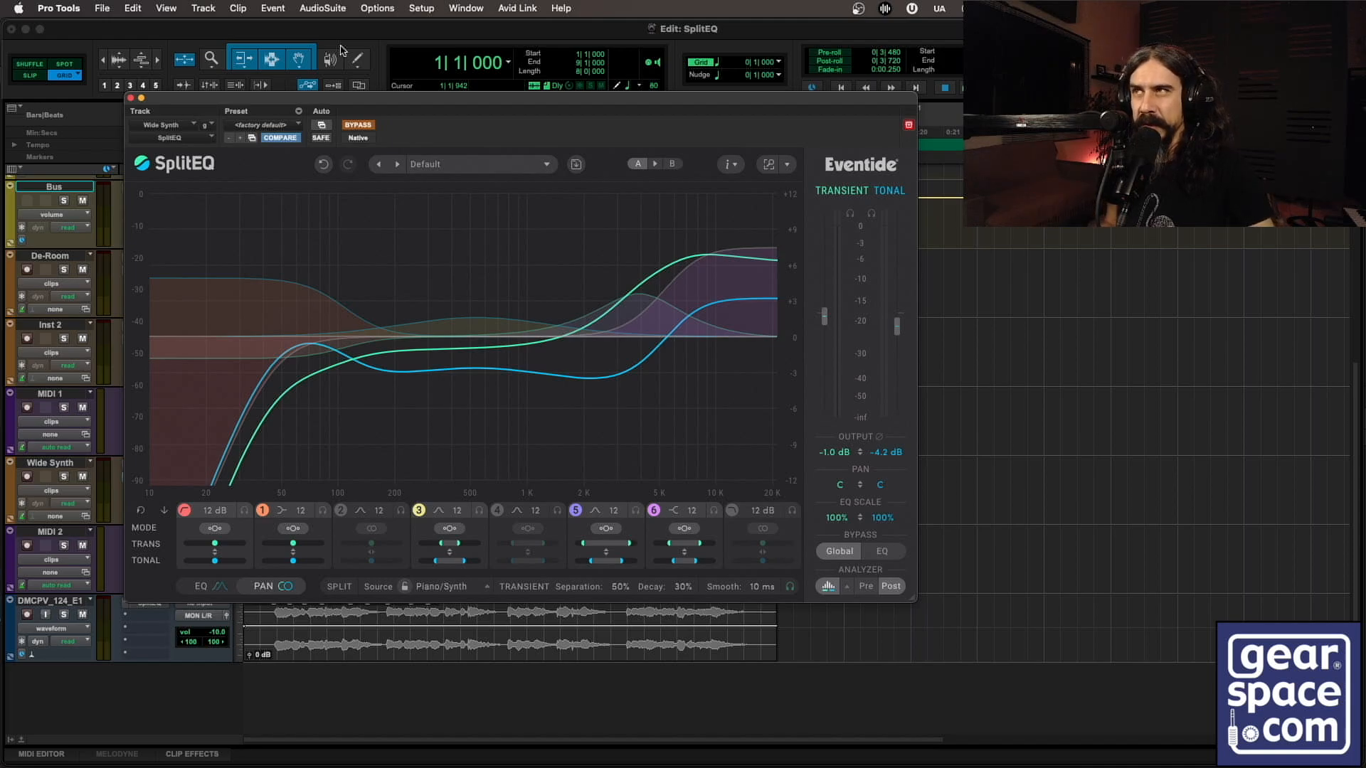
key("space")
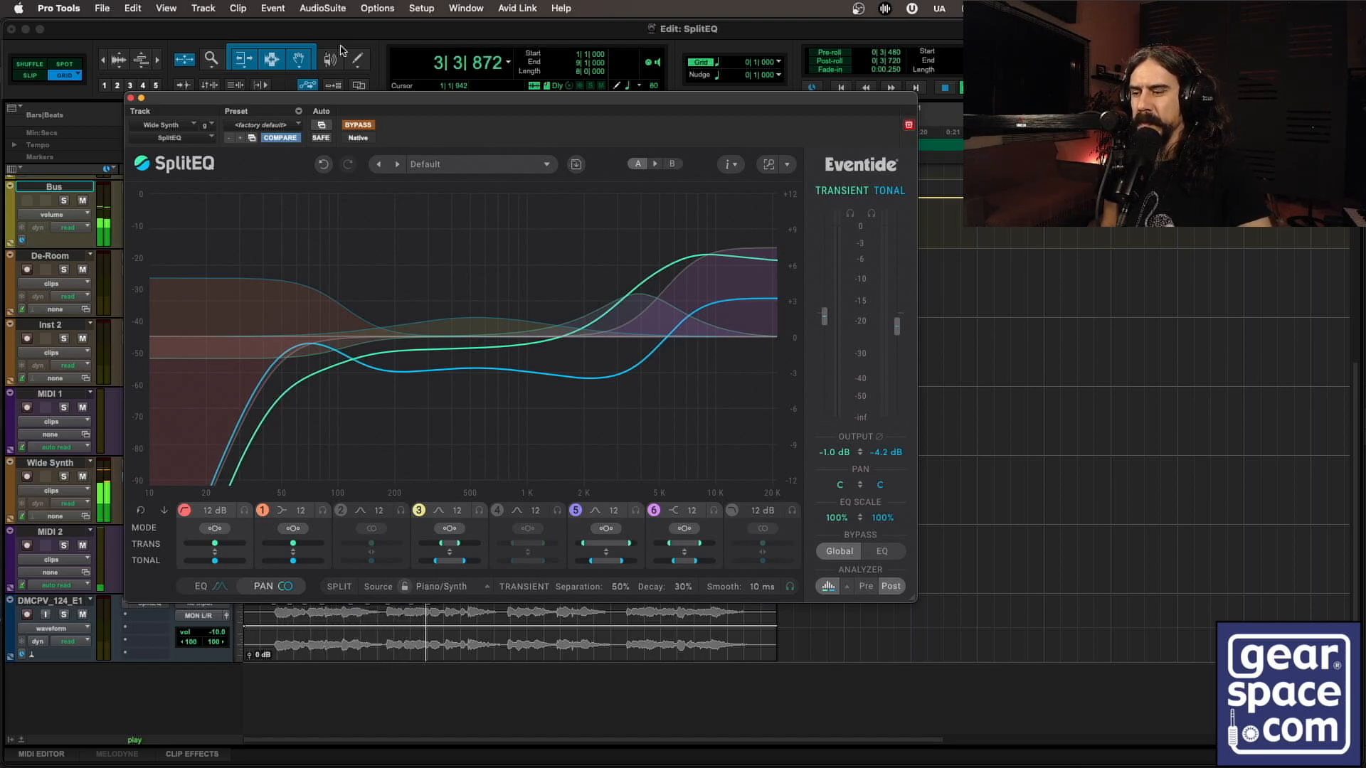
left_click(359, 125)
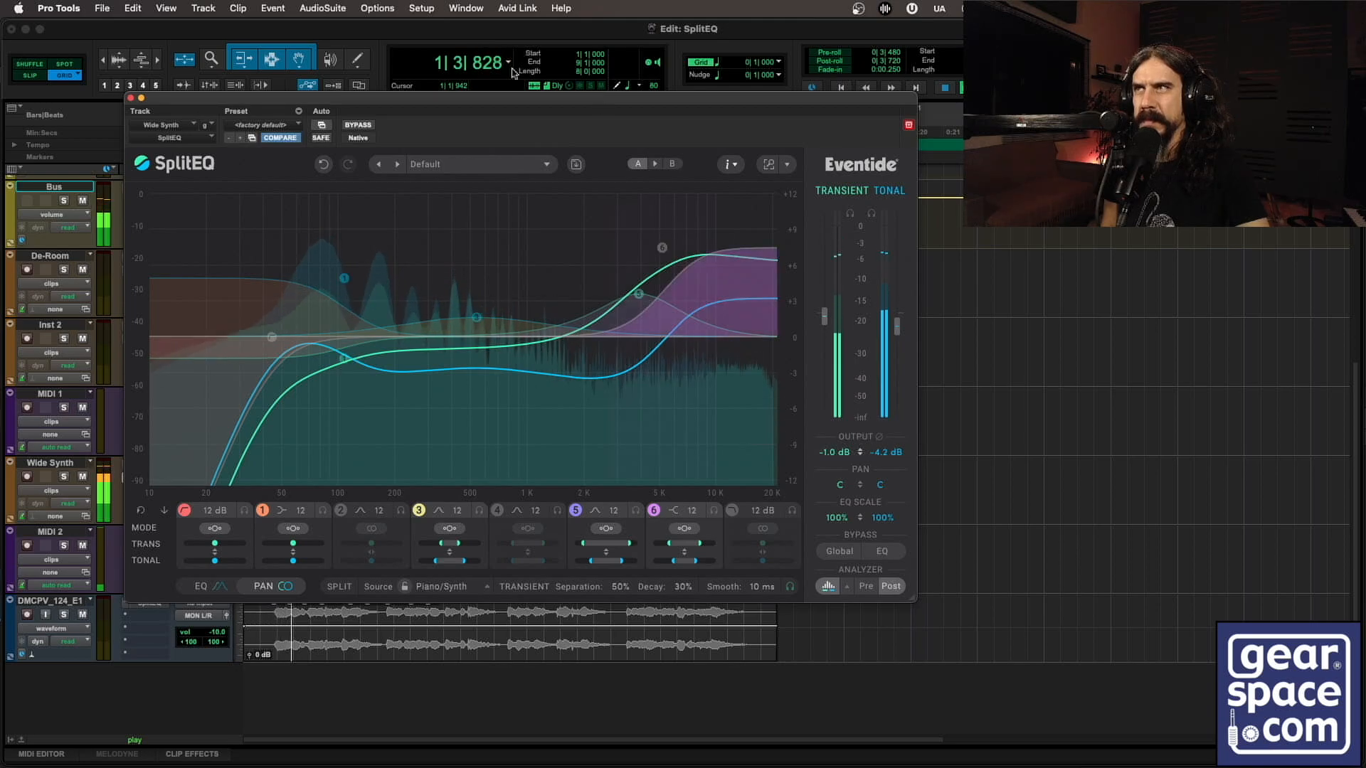
Compare the Wide Synth track with SplitEQ bypassed and active, return to the per-band EQ settings, and stop playback.
left_click(360, 126)
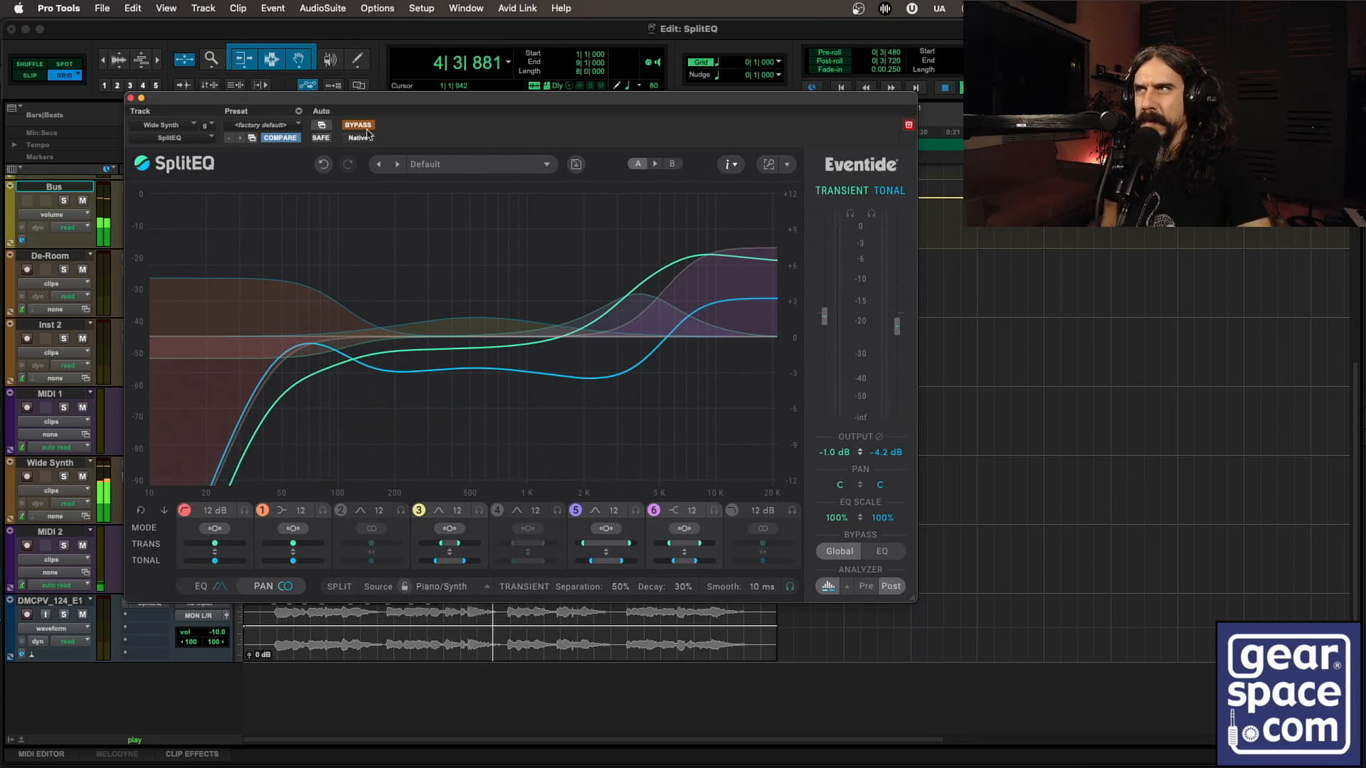
left_click(360, 126)
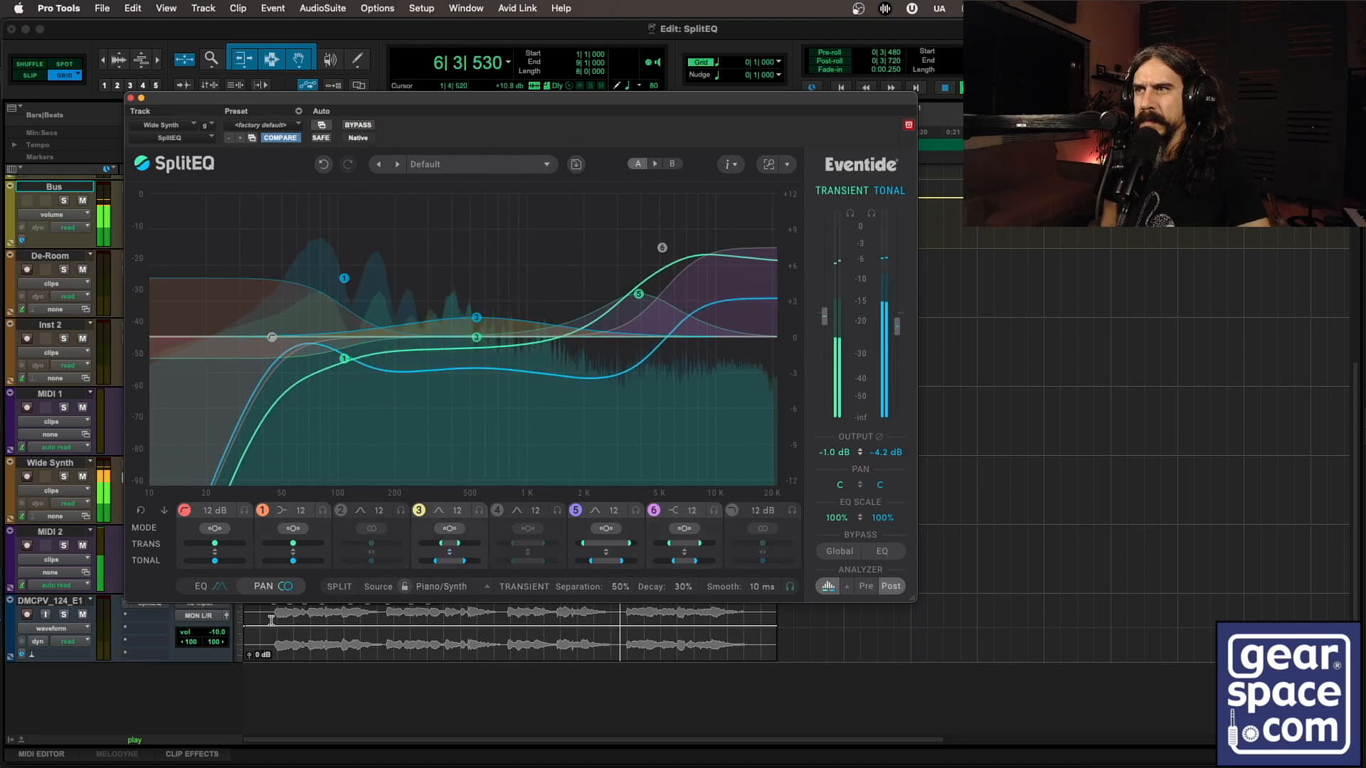
left_click(217, 592)
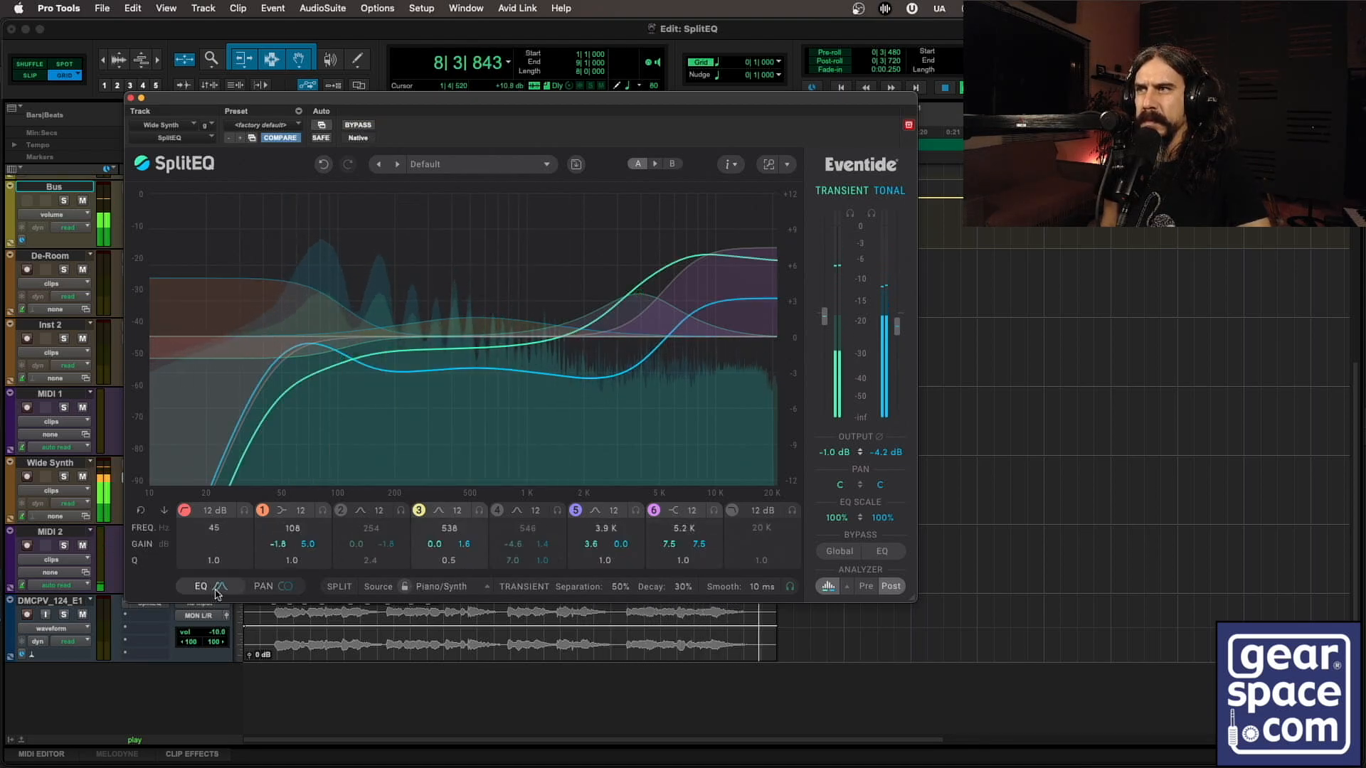
key("space")
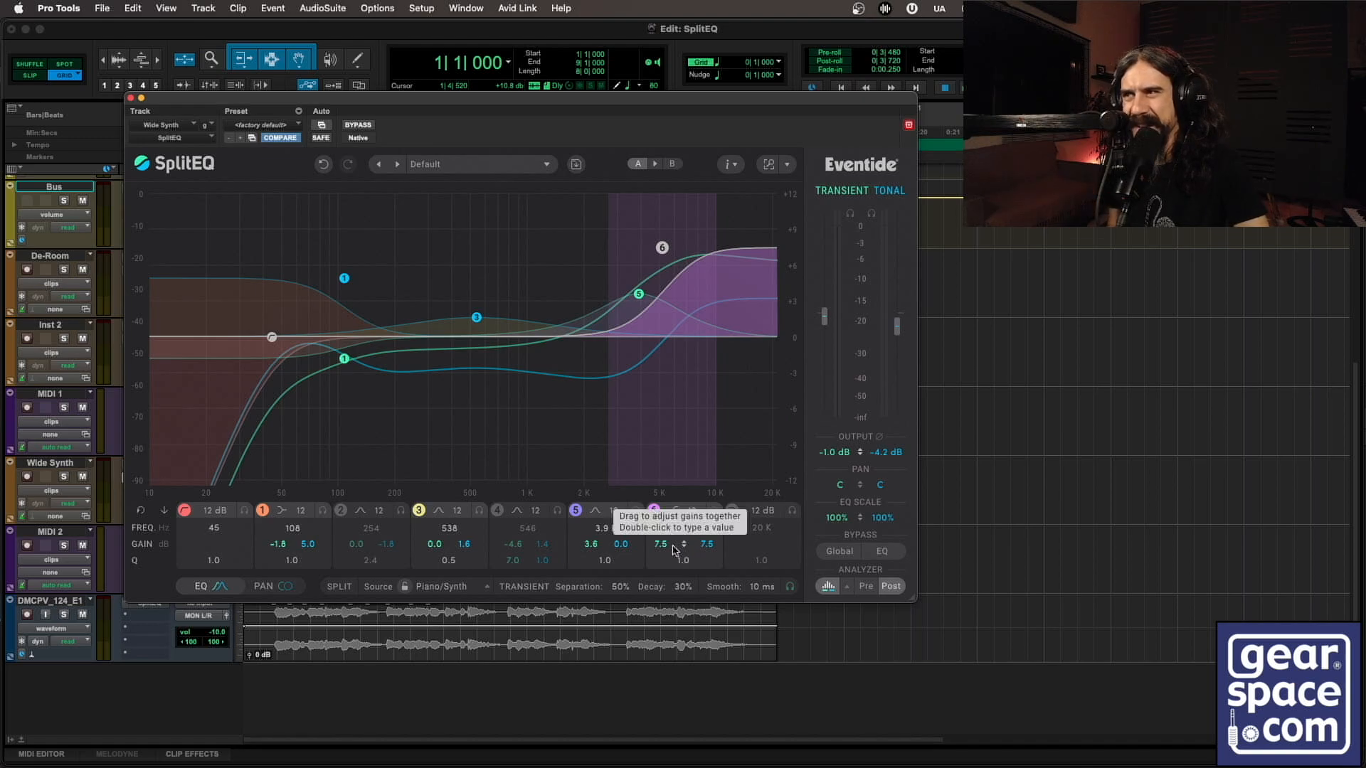
Show Wide Synth's band pan settings, turn off the low cut and bands 1, 3, 5 and 6, and start playback.
left_click(272, 589)
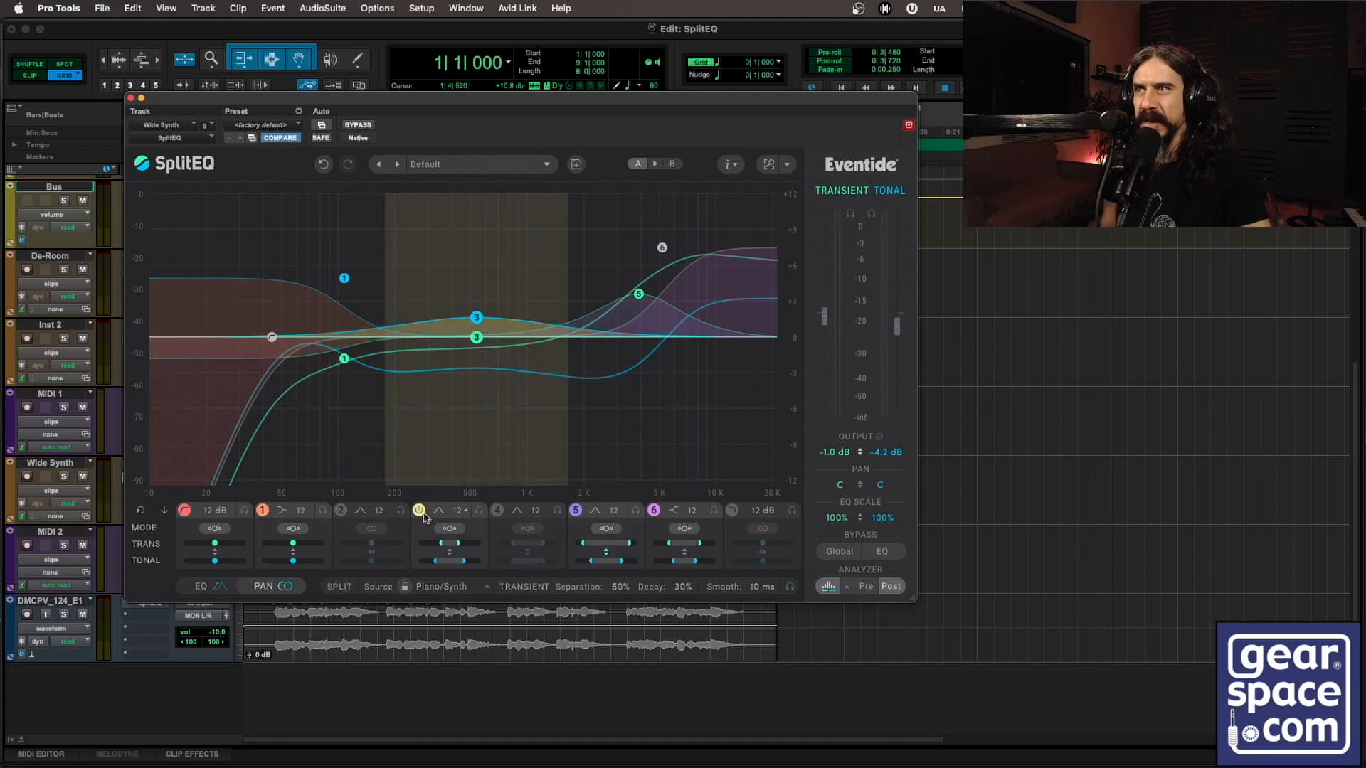
left_click(185, 511)
left_click(263, 510)
left_click(423, 512)
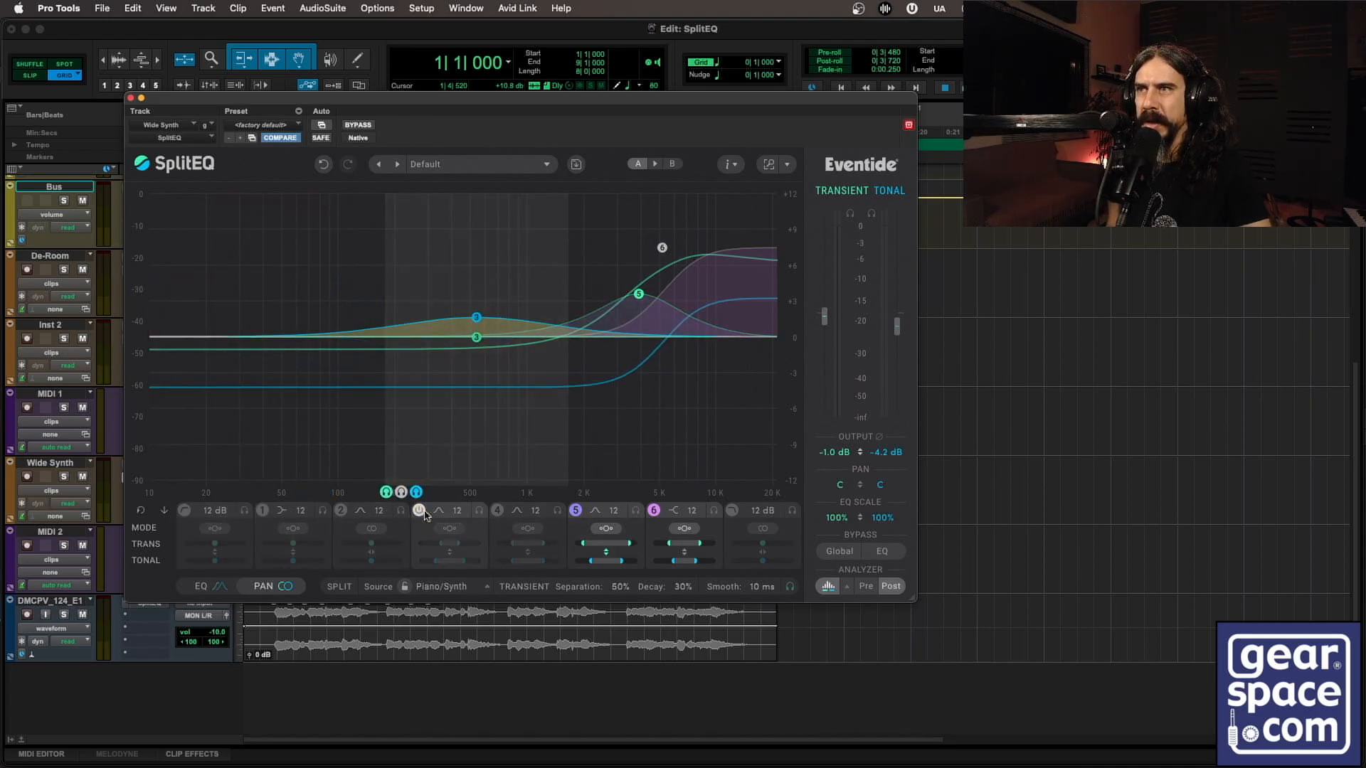
left_click(575, 510)
left_click(653, 510)
key("space")
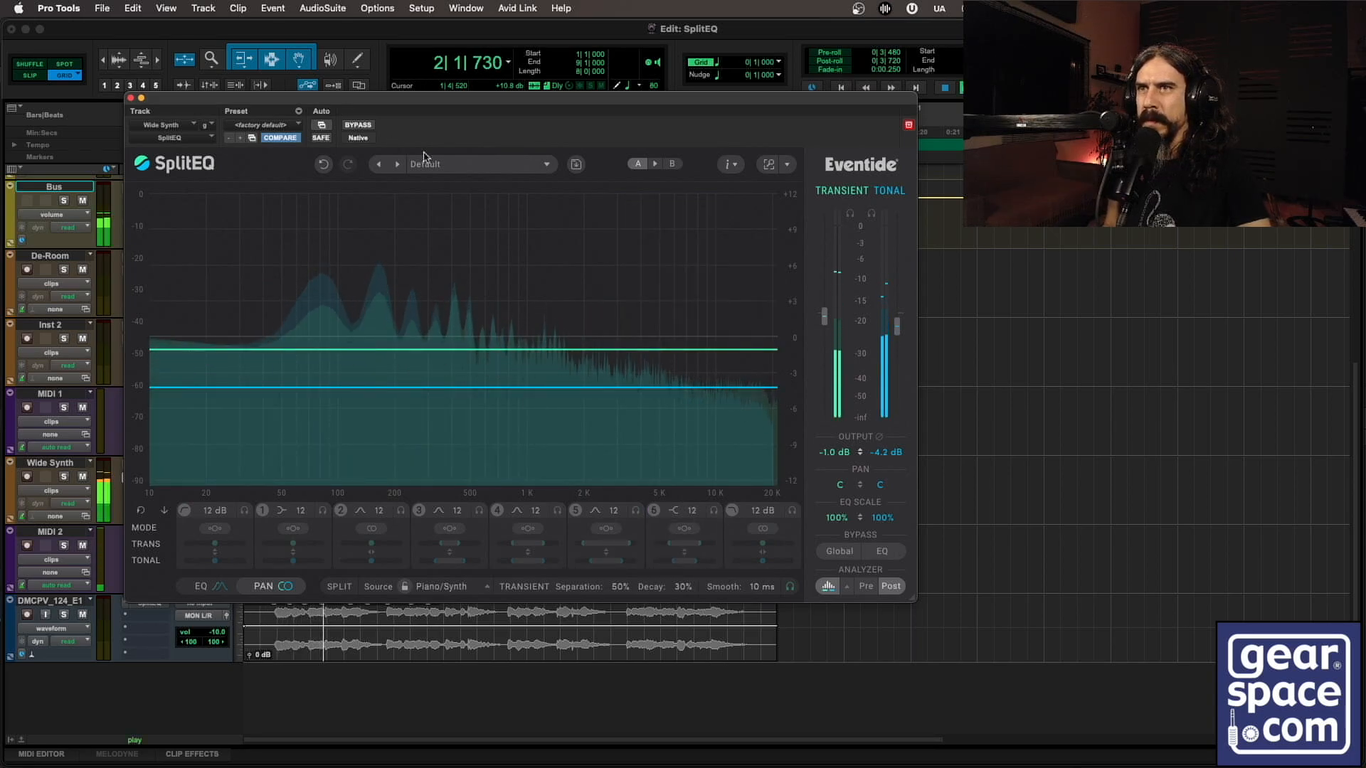
During playback, turn on bands 1, 6, 2, 3 and 5 and the low cut one by one on Wide Synth.
left_click(263, 511)
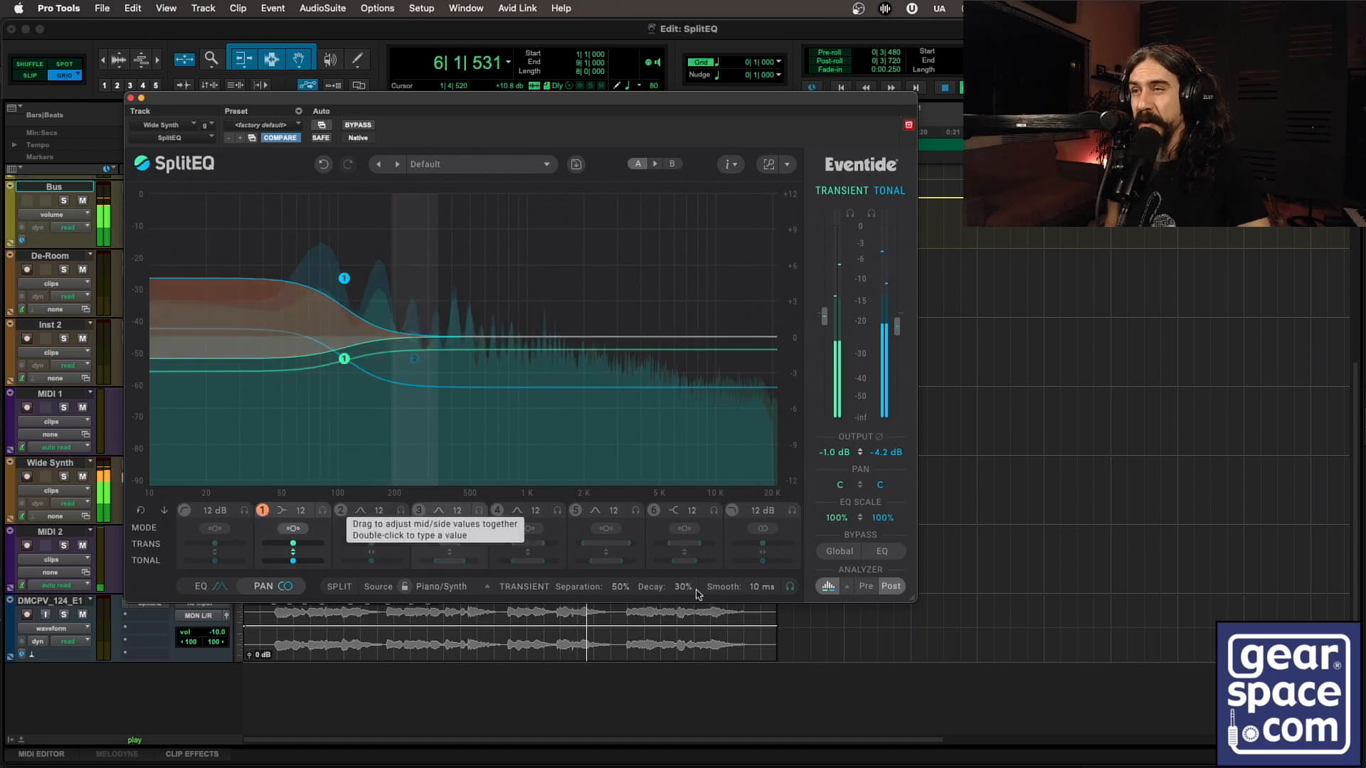
left_click(653, 510)
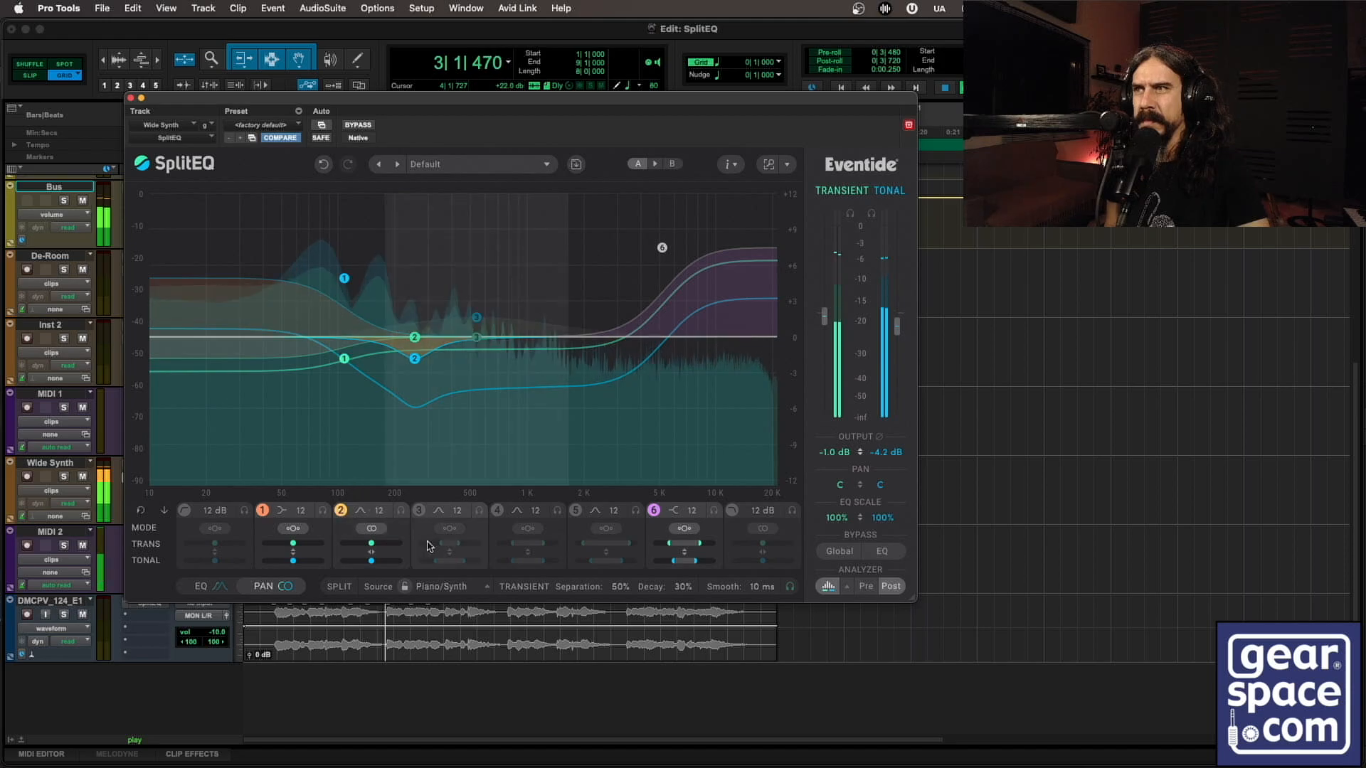
left_click(420, 511)
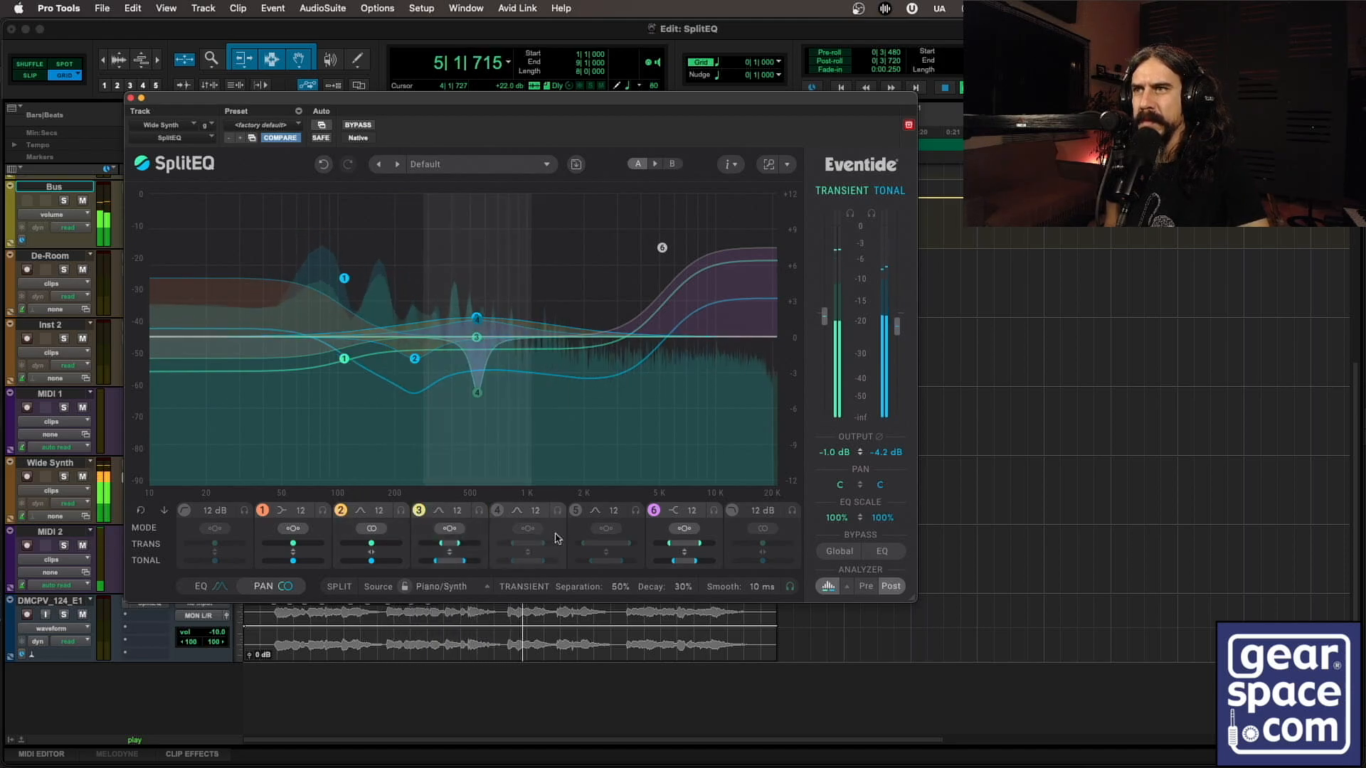
left_click(576, 511)
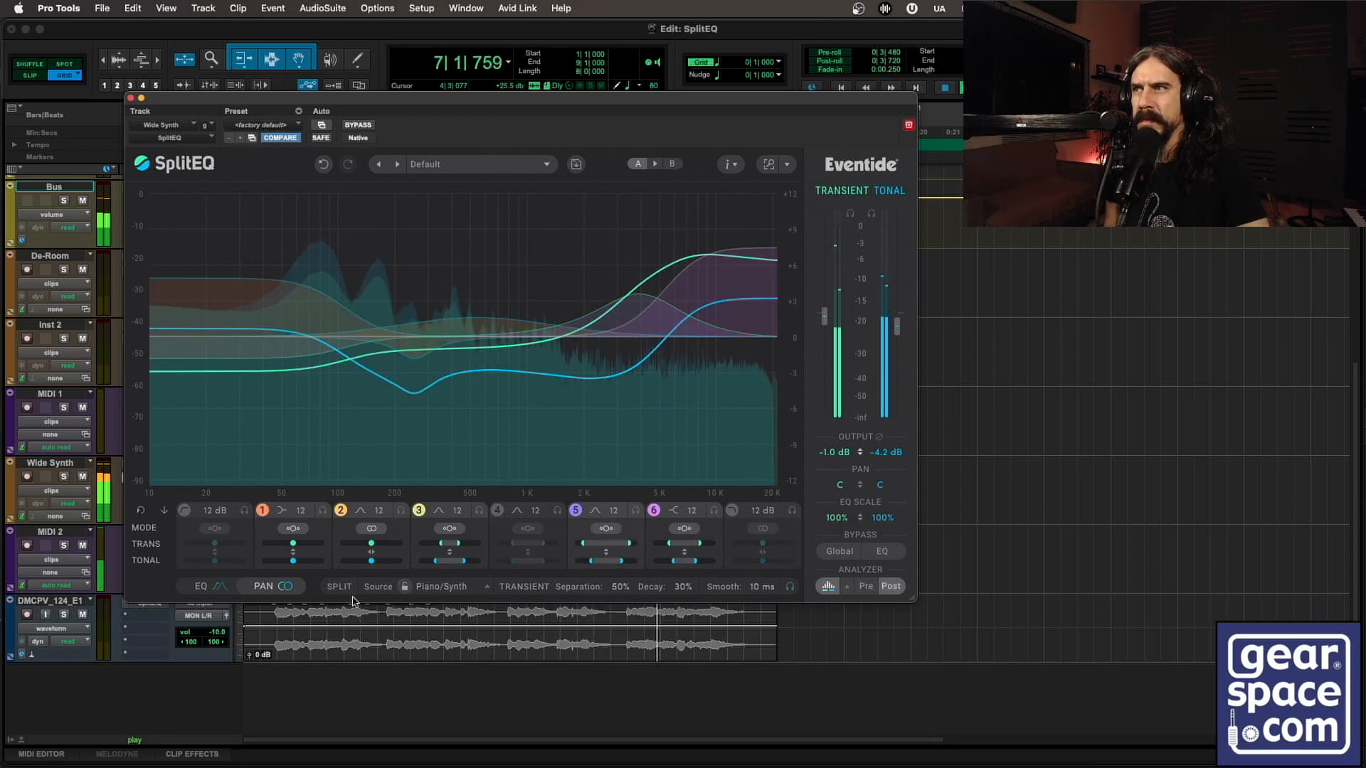
left_click(183, 510)
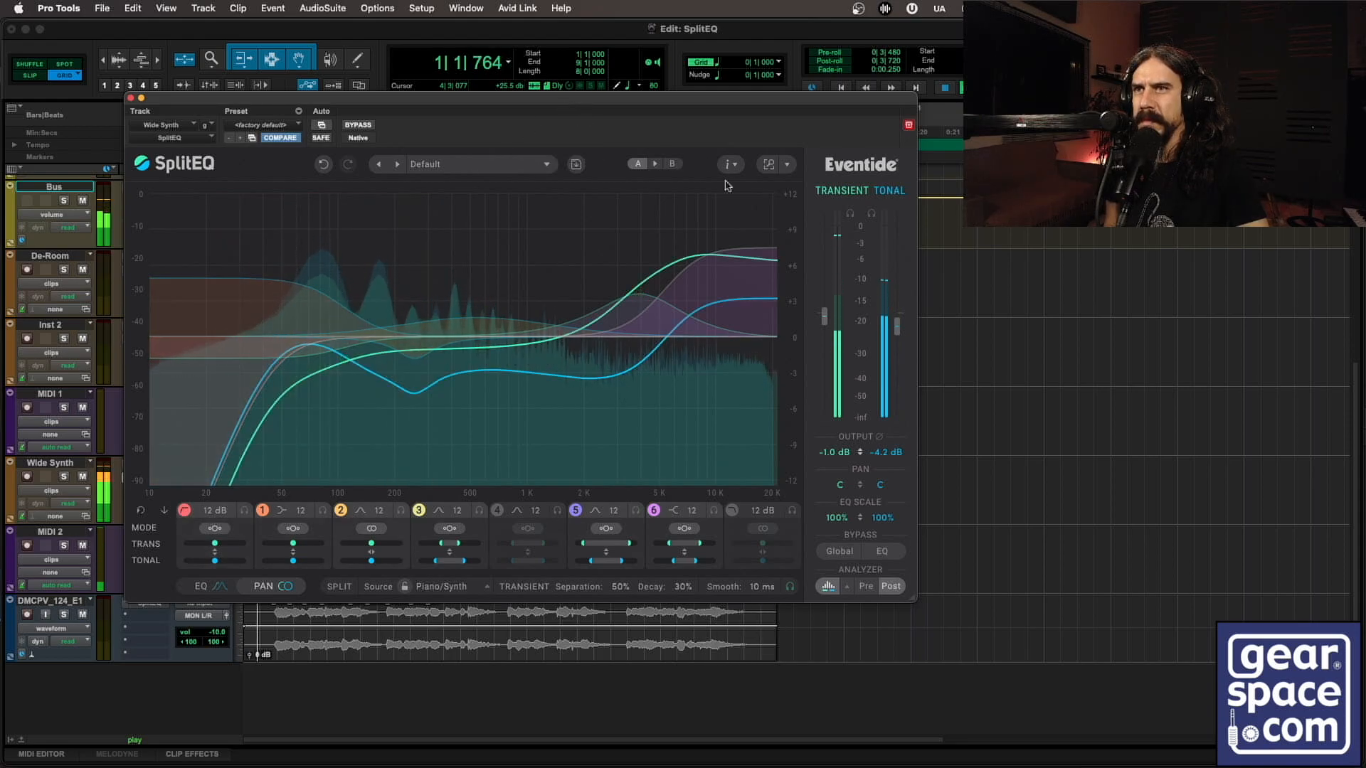
Audition different transient and tonal output levels on Wide Synth, ending at -8.3 dB transient and -4.5 dB tonal with playback stopped.
left_click_drag(891, 457, 886, 487)
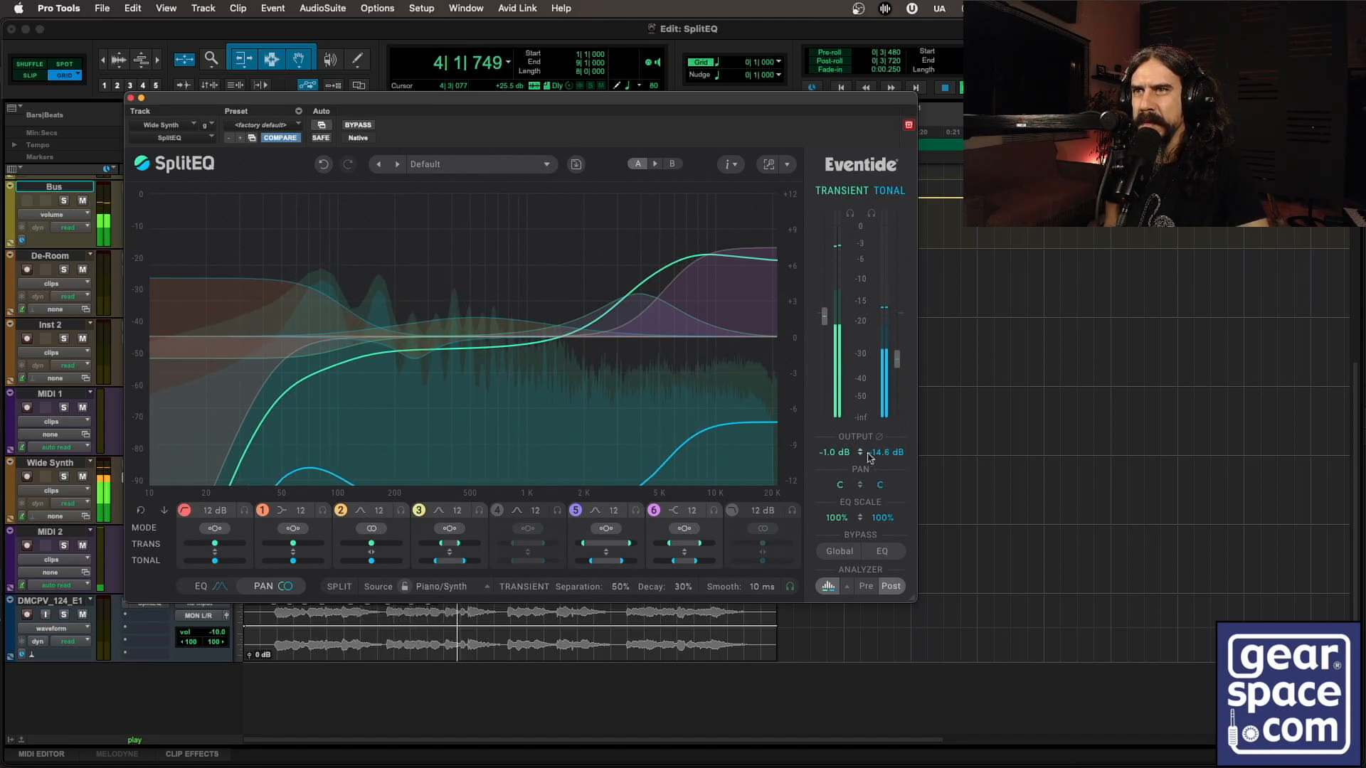
left_click_drag(888, 453, 861, 463)
key("space")
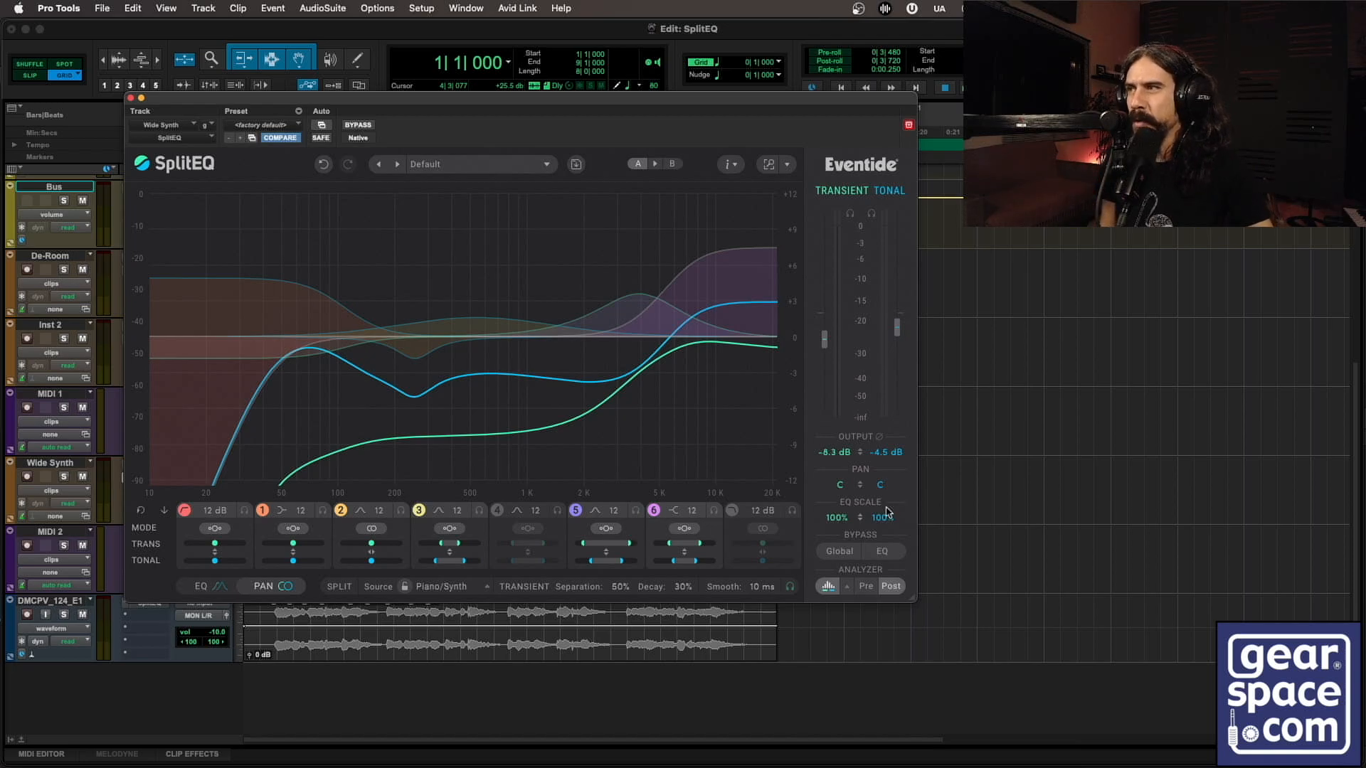
Close Wide Synth's SplitEQ, open the one on the DMCPV_124_E1 track, and compare bypassed and active sound, ending active with playback stopped.
left_click(131, 99)
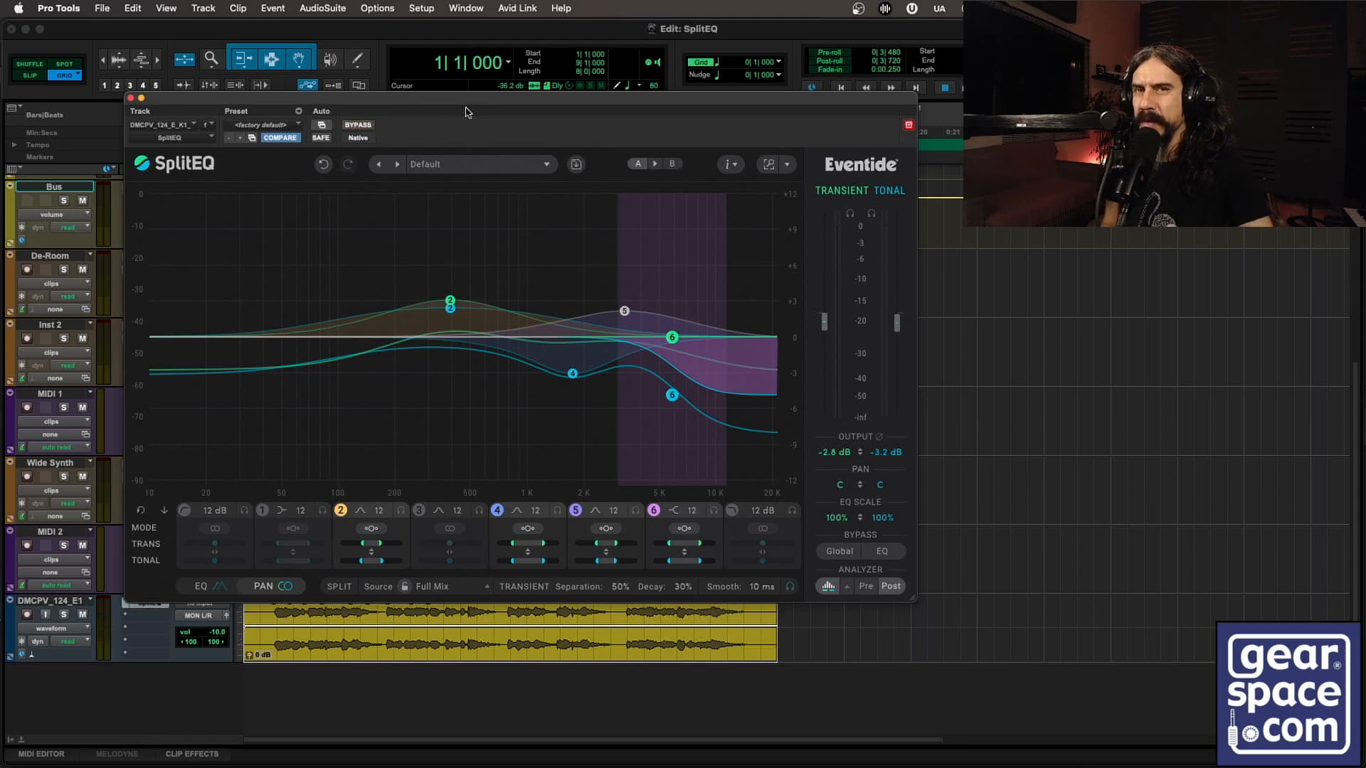
key("space")
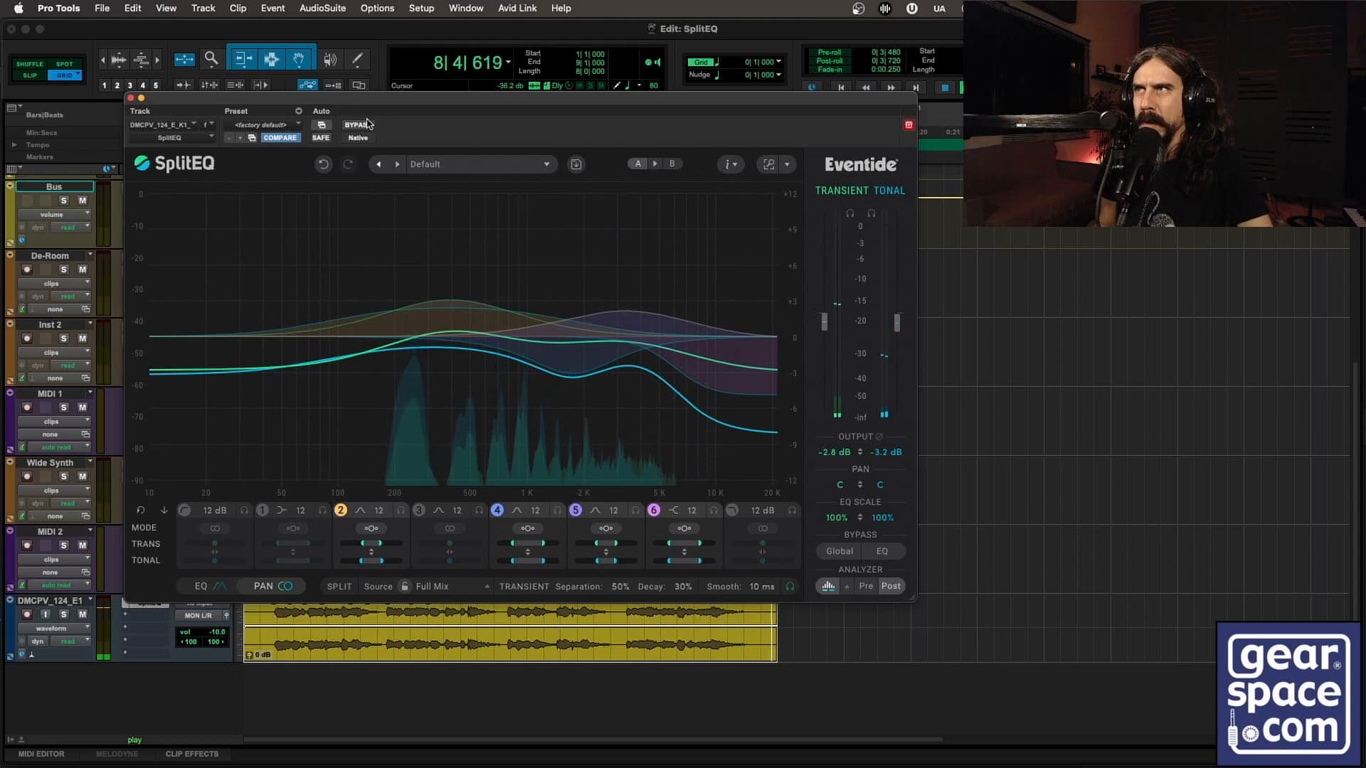
left_click(358, 125)
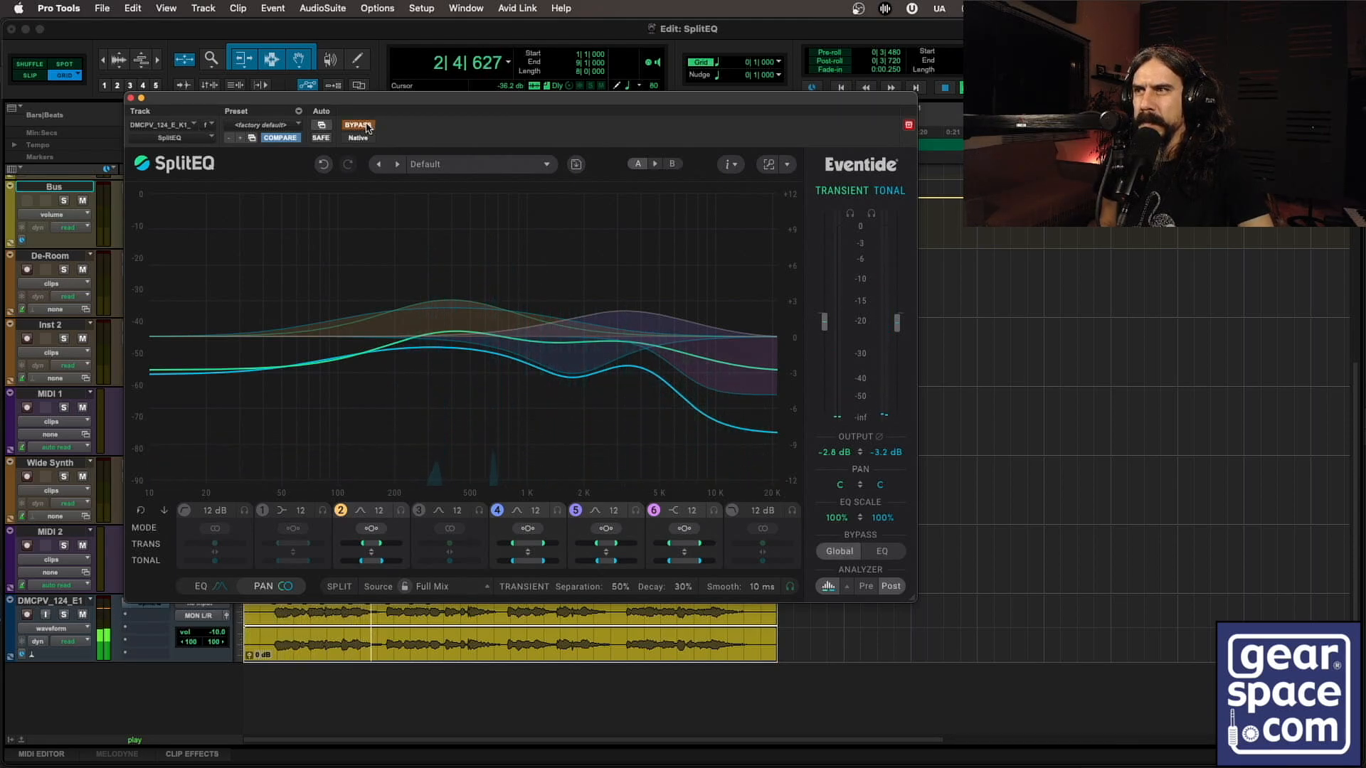
left_click(360, 126)
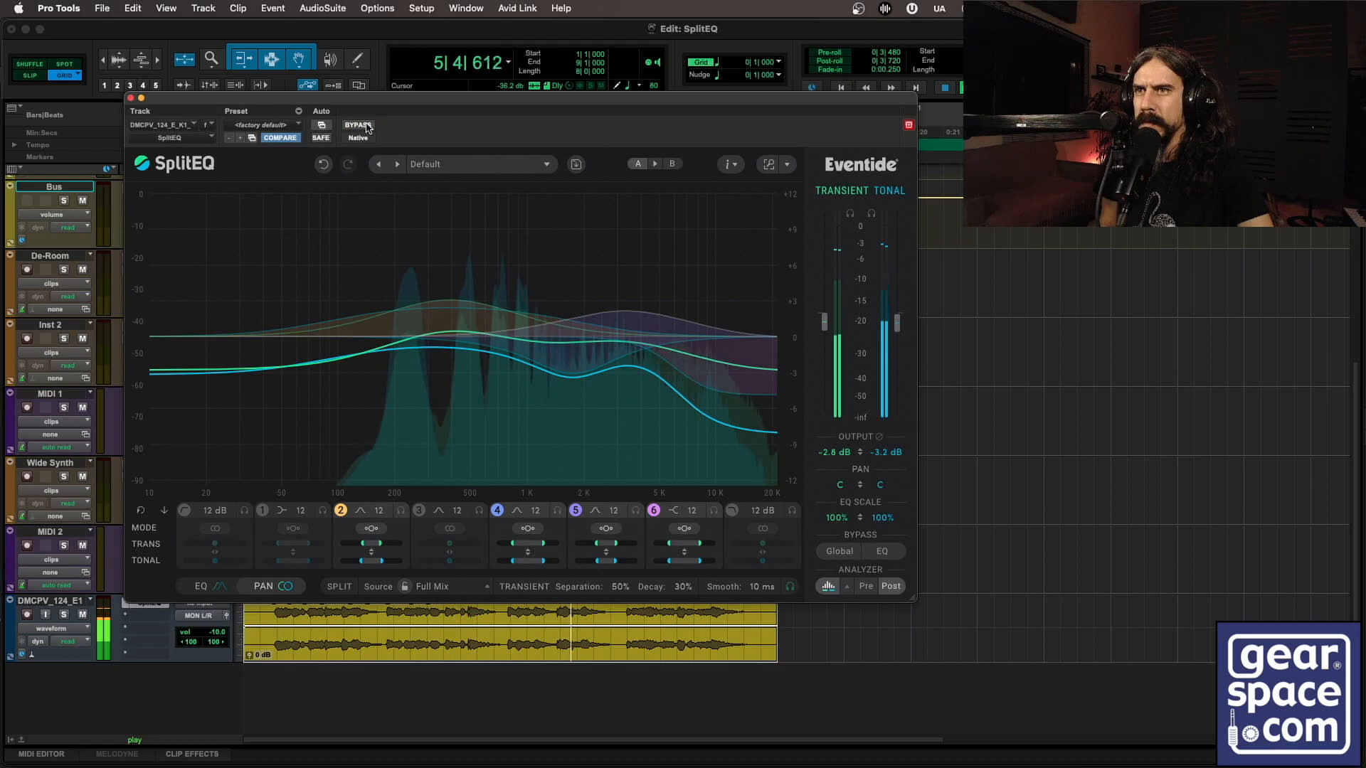
left_click(366, 127)
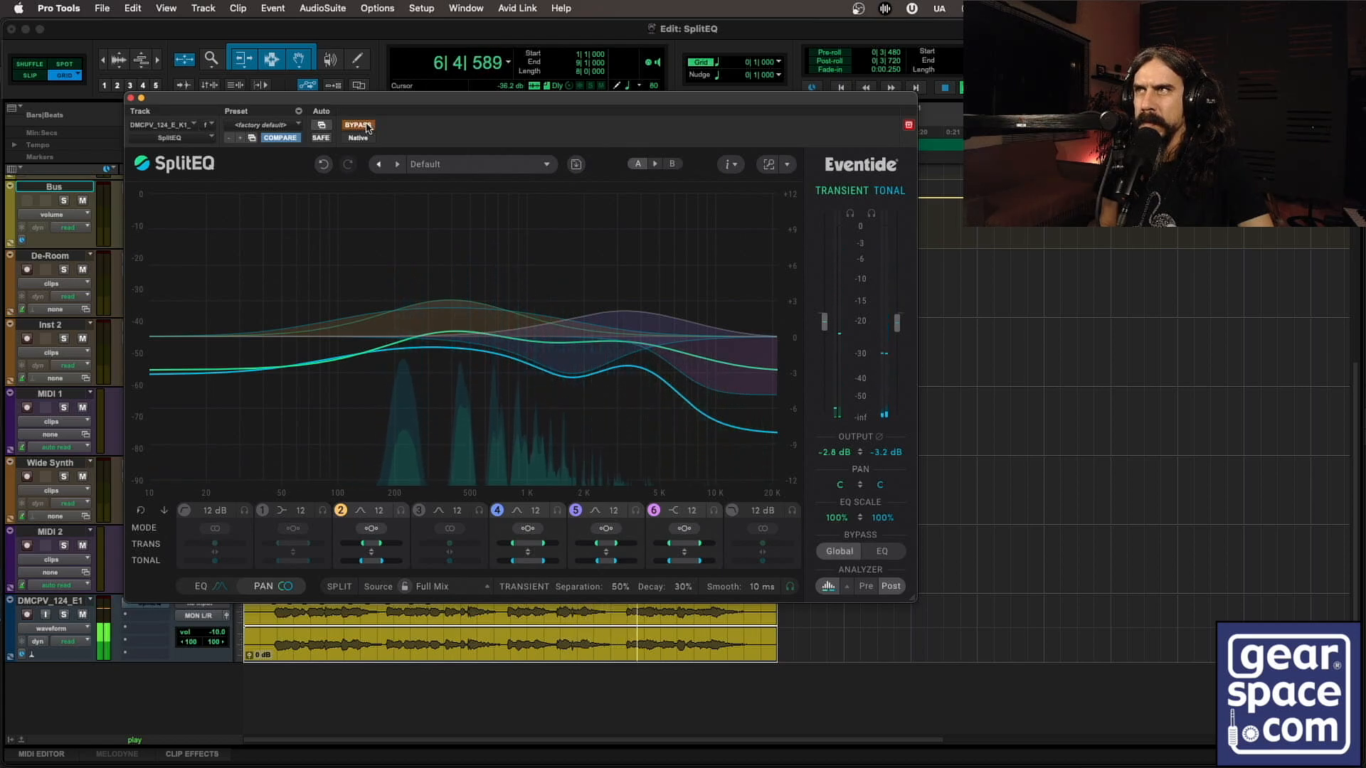
left_click(365, 126)
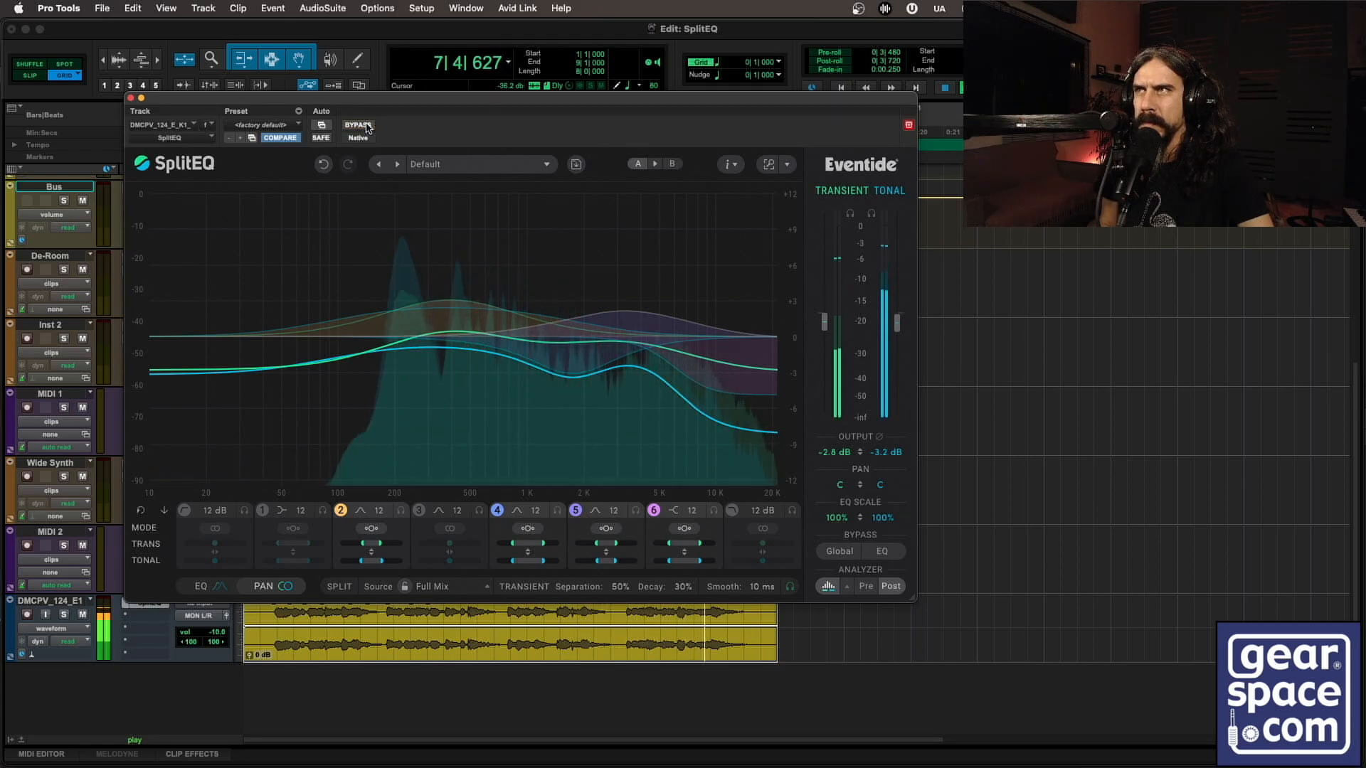
key("space")
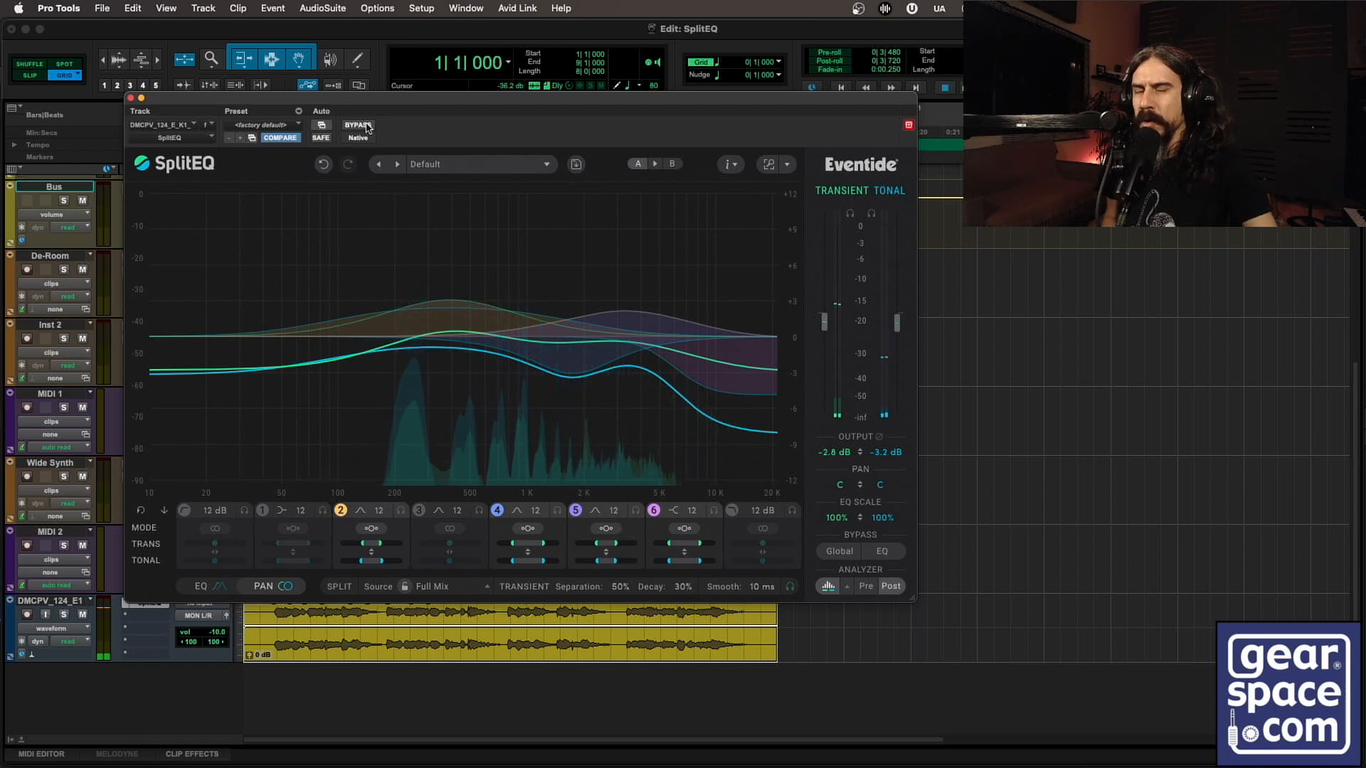